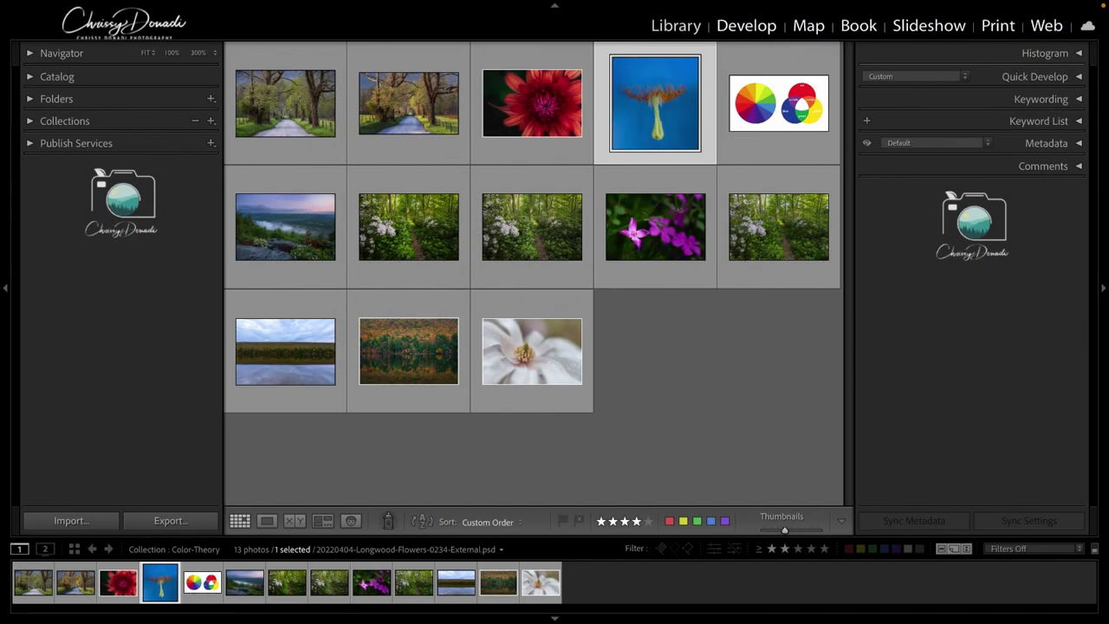
Open the blue stamen photo in Develop, re-expand the HSL/Color panel, and show Saturation
left_click(744, 33)
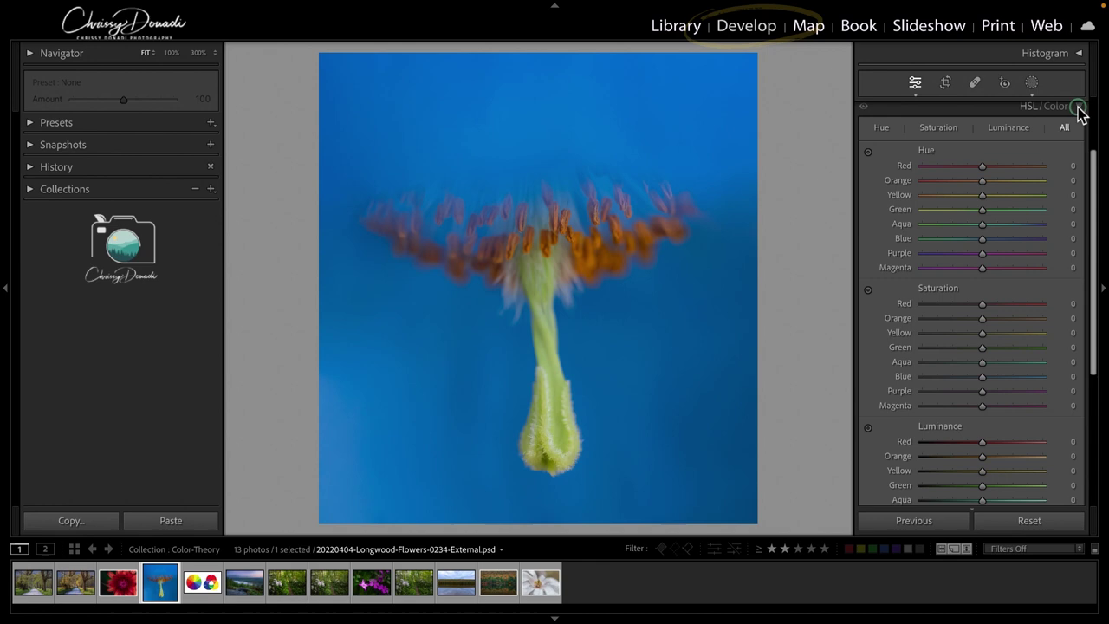
left_click(1077, 108)
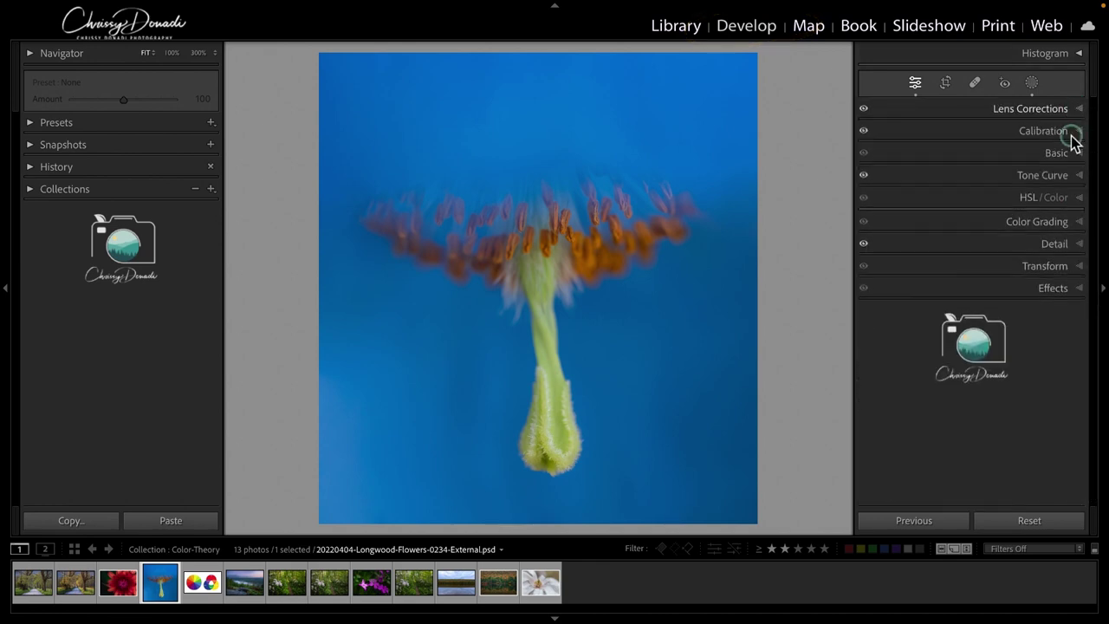
left_click(1074, 198)
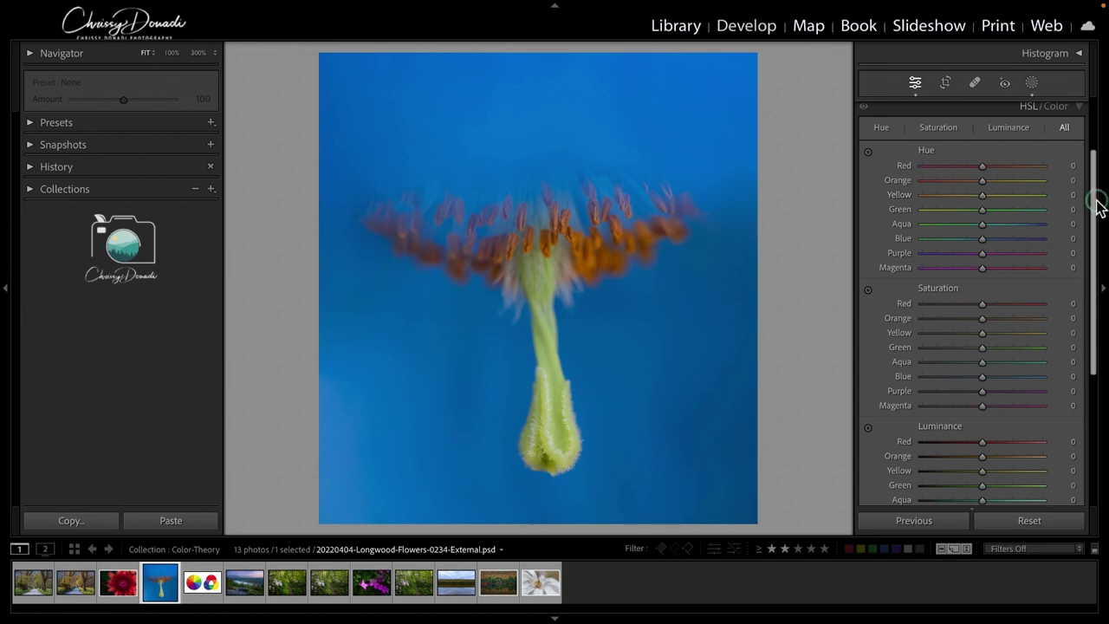
left_click_drag(1095, 203, 1089, 173)
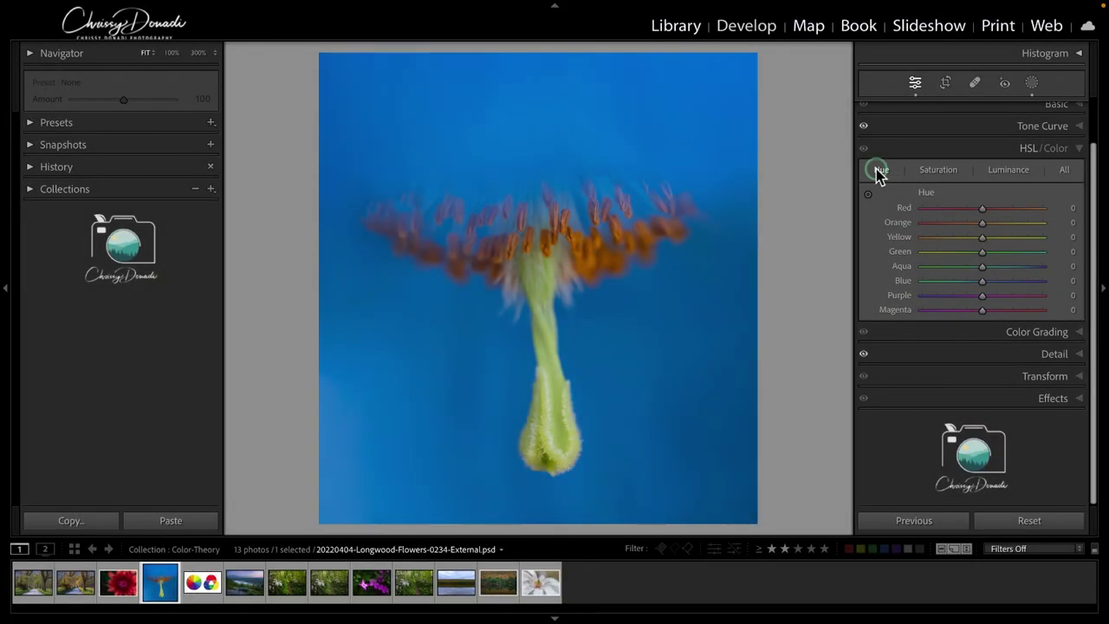
left_click(927, 171)
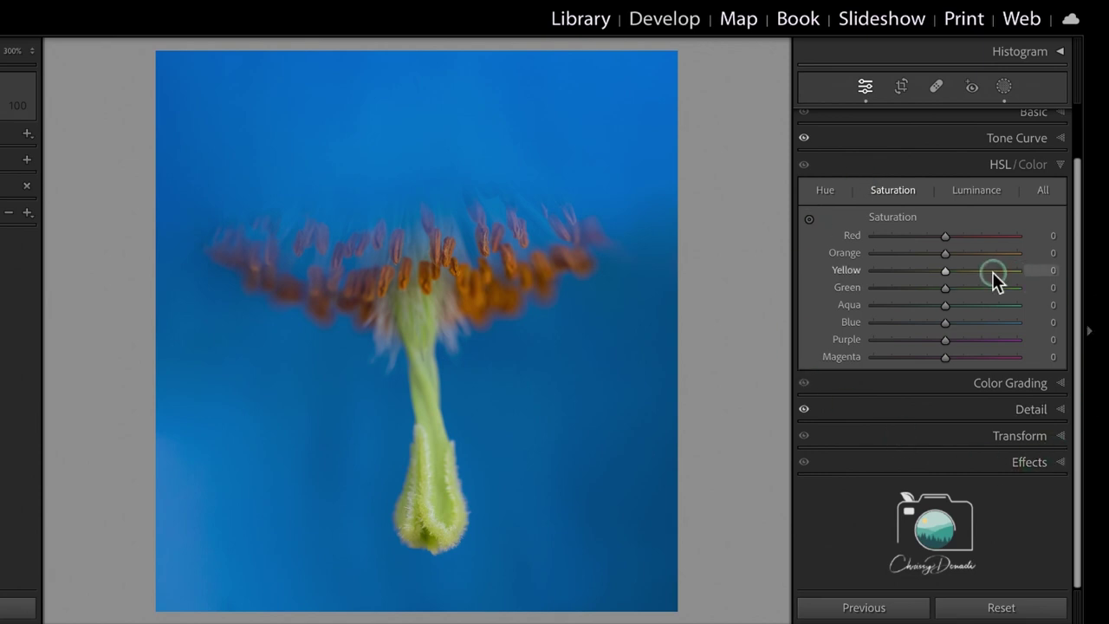
Show all HSL groups, shift the forest photo's Green hue to +74, then open Color-Wheel.jpg
left_click(1044, 190)
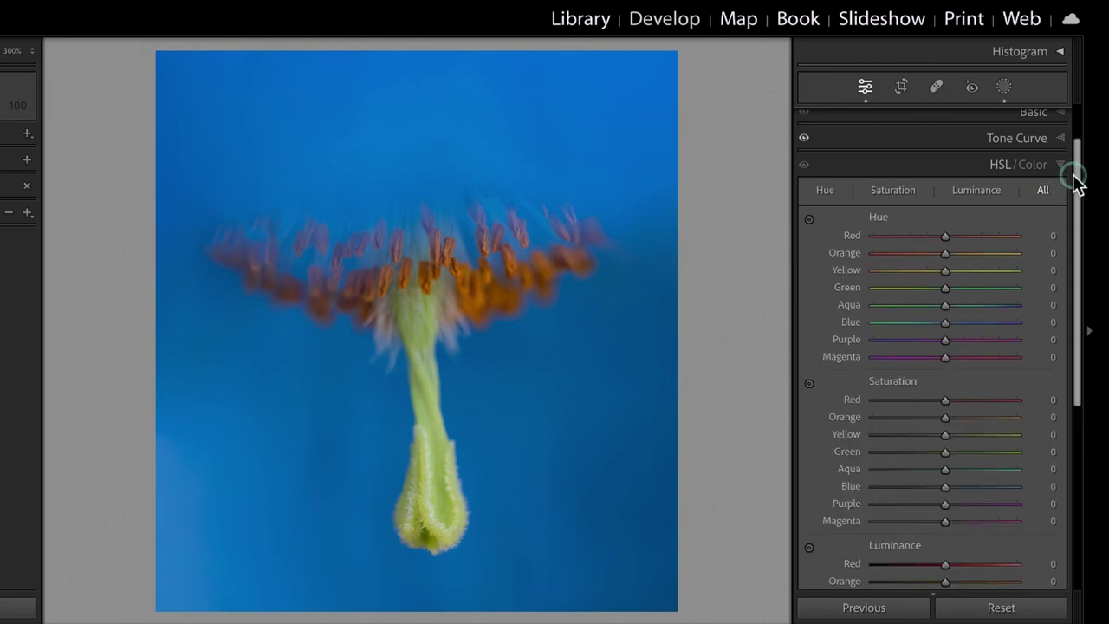
left_click_drag(1073, 161, 1069, 210)
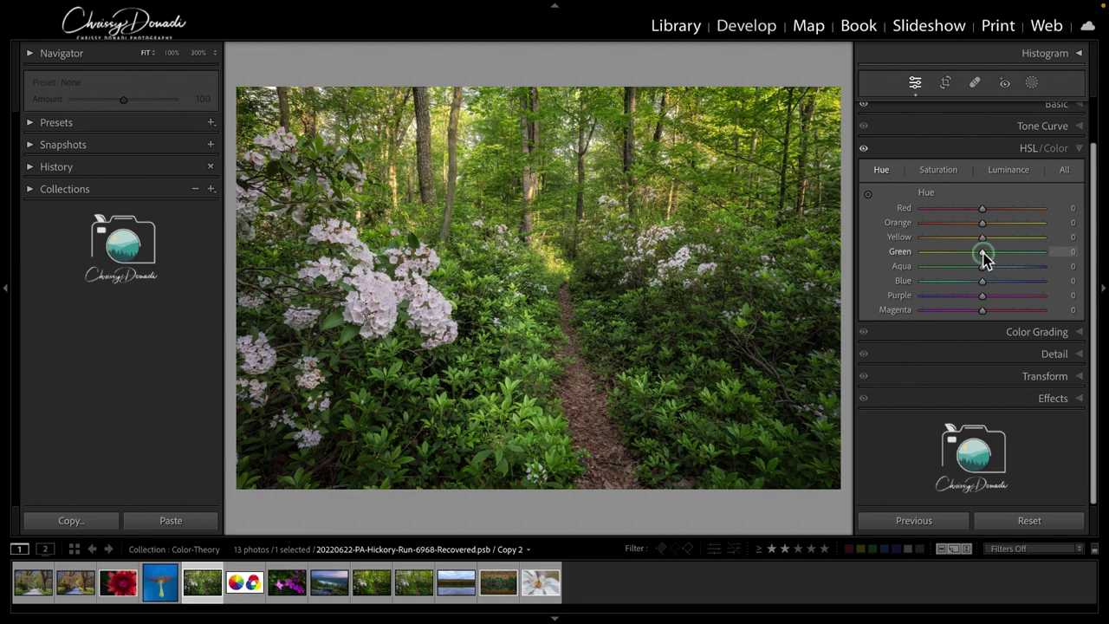
mouse_move(983, 253)
left_mouse_down()
mouse_move(1046, 253)
mouse_move(931, 252)
mouse_move(985, 253)
left_mouse_up()
left_click(244, 586)
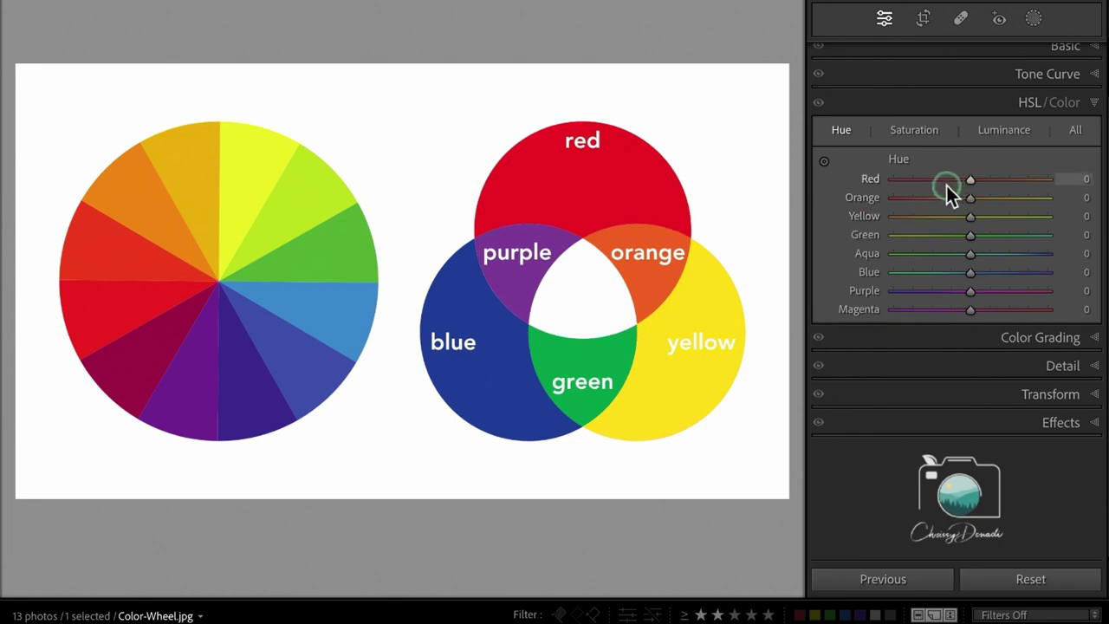
Move the colour wheel's Red hue to -100 toward magenta, then to +21 toward orange
left_click(971, 180)
left_click_drag(972, 181, 894, 179)
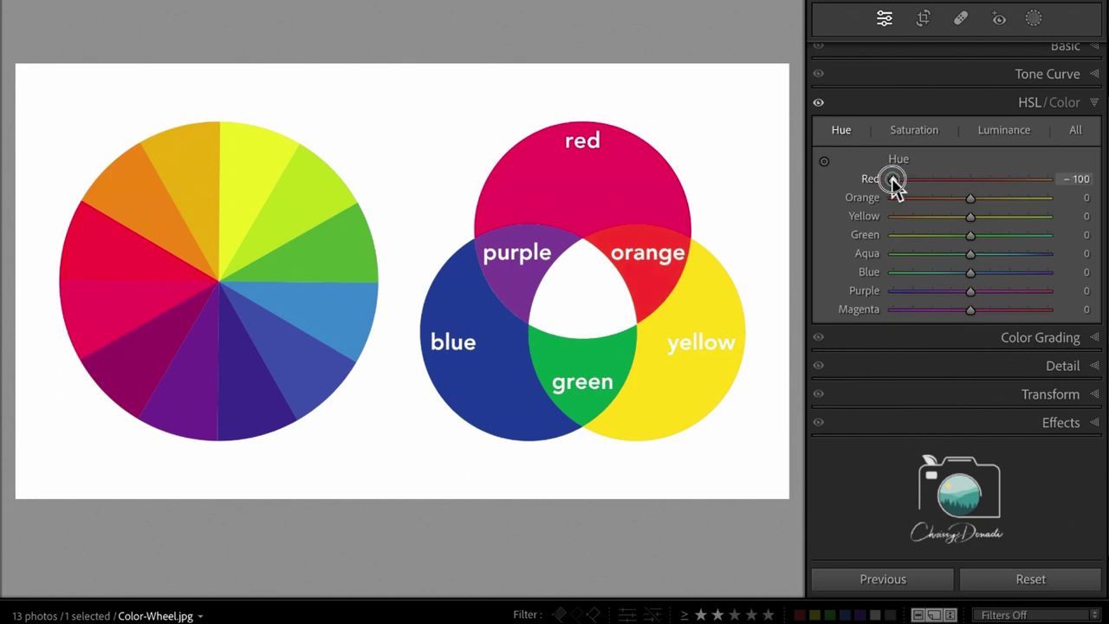
left_click_drag(892, 179, 973, 184)
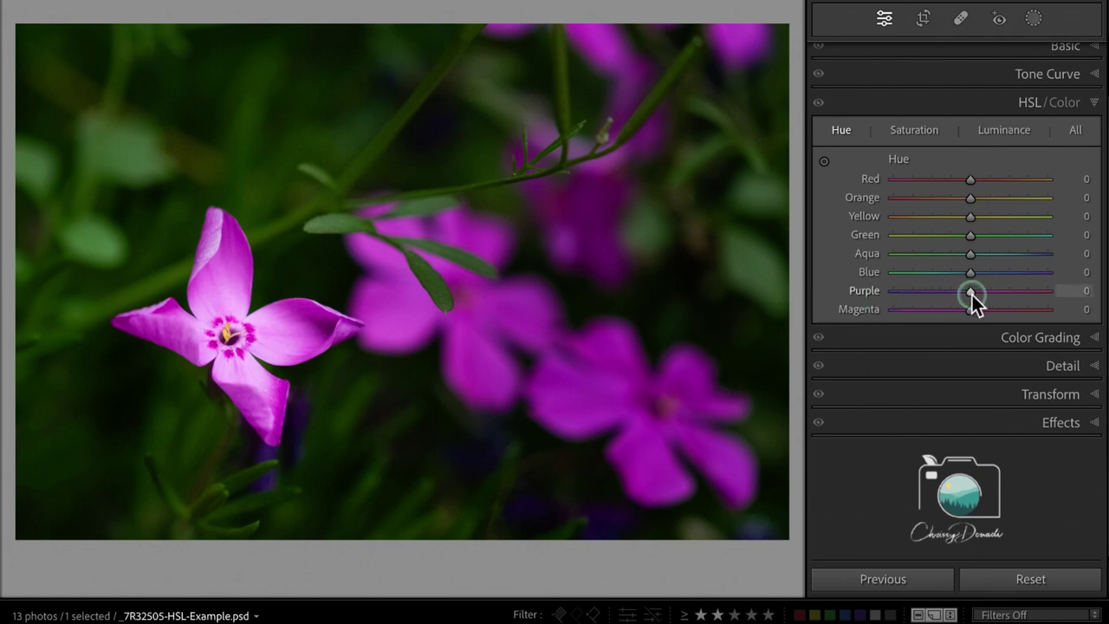
Shift the pink flower's Purple hue both ways, zooming to 100% and panning to inspect it
left_click_drag(972, 295, 945, 297)
mouse_move(967, 303)
left_mouse_down()
mouse_move(1017, 305)
mouse_move(973, 306)
left_mouse_up()
mouse_move(971, 291)
left_mouse_down()
mouse_move(921, 295)
mouse_move(1028, 295)
mouse_move(971, 299)
left_mouse_up()
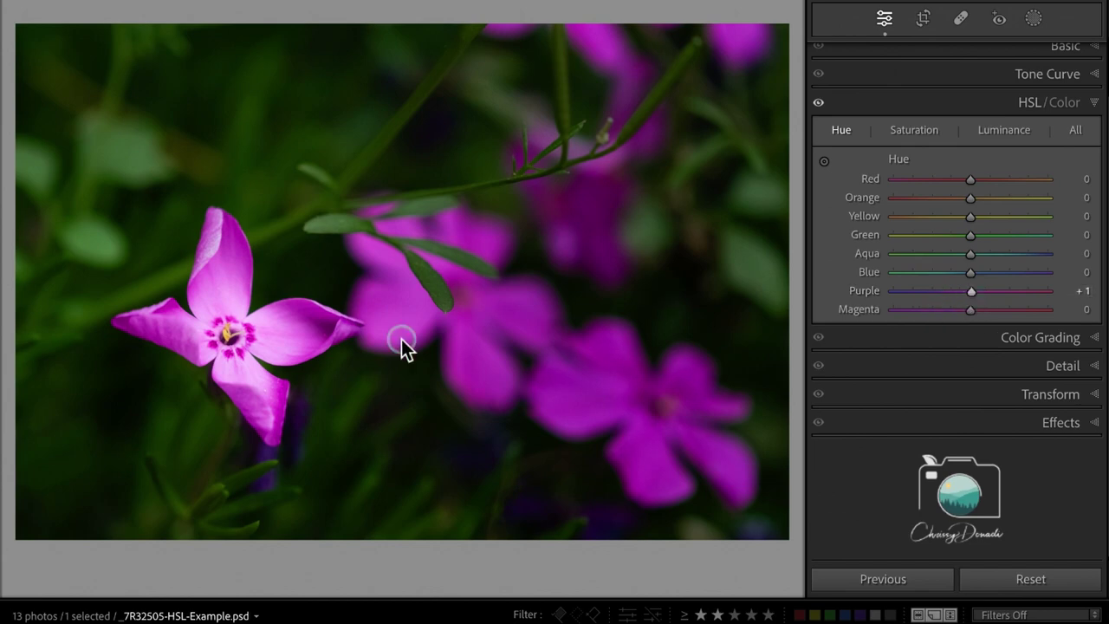
left_click(179, 344)
left_click_drag(507, 275, 376, 354)
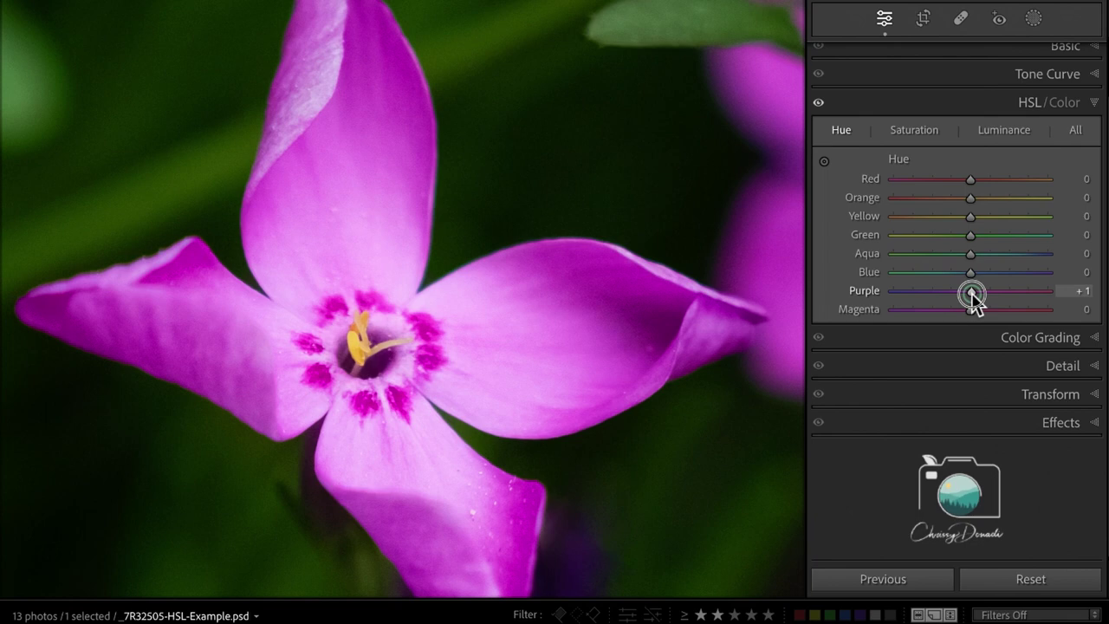
mouse_move(971, 293)
left_mouse_down()
mouse_move(914, 296)
mouse_move(1037, 305)
mouse_move(956, 303)
mouse_move(976, 303)
left_mouse_up()
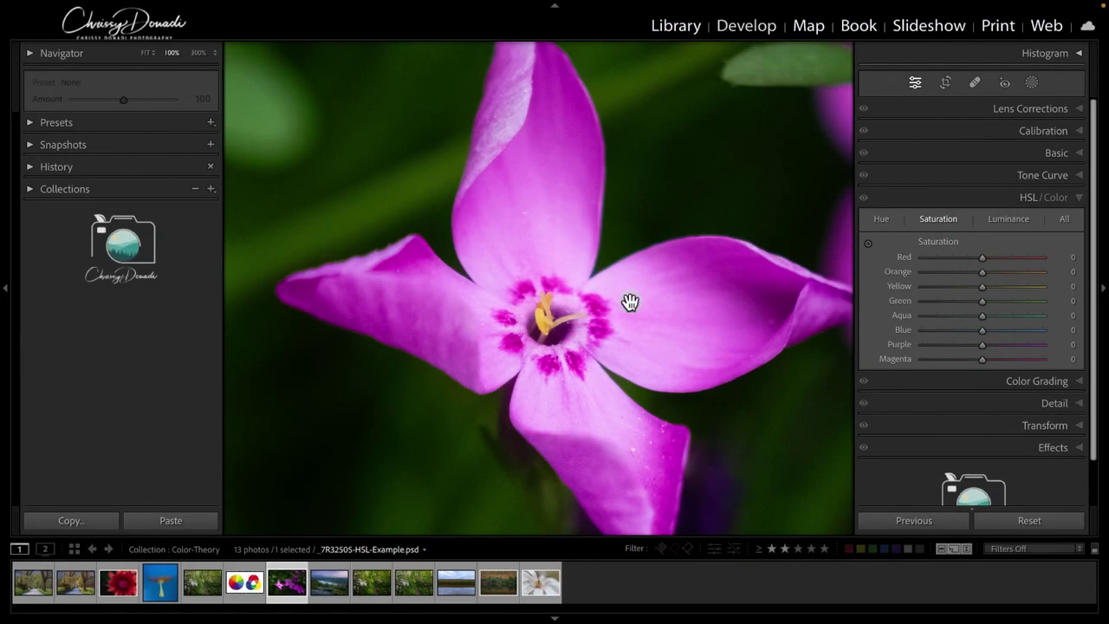
Zoom the flower back to Fit, hide the left panel, and open Color-Wheel.jpg
left_click(630, 302)
left_click(6, 287)
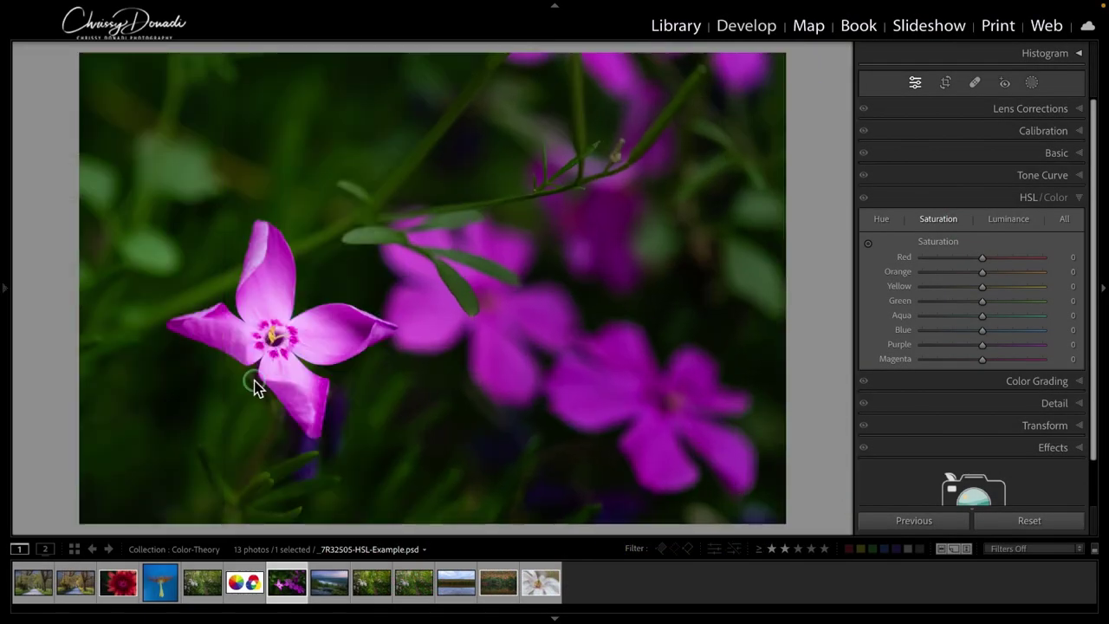
left_click(246, 591)
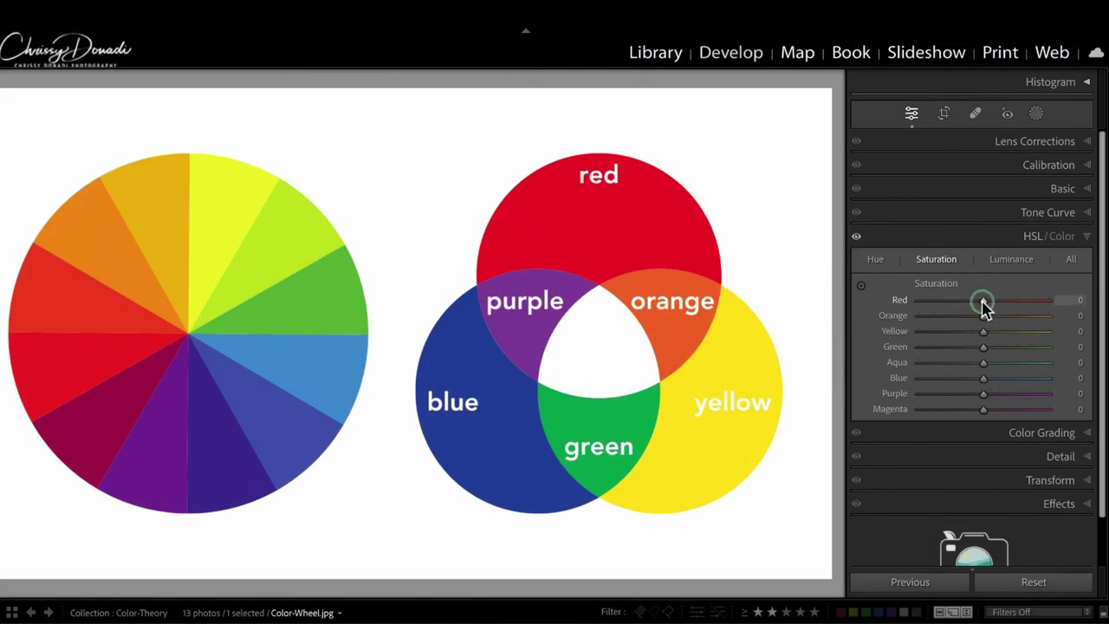
Drop the colour wheel's Red saturation to -81, return it to +2, then select the flower photo
left_click_drag(984, 303, 933, 319)
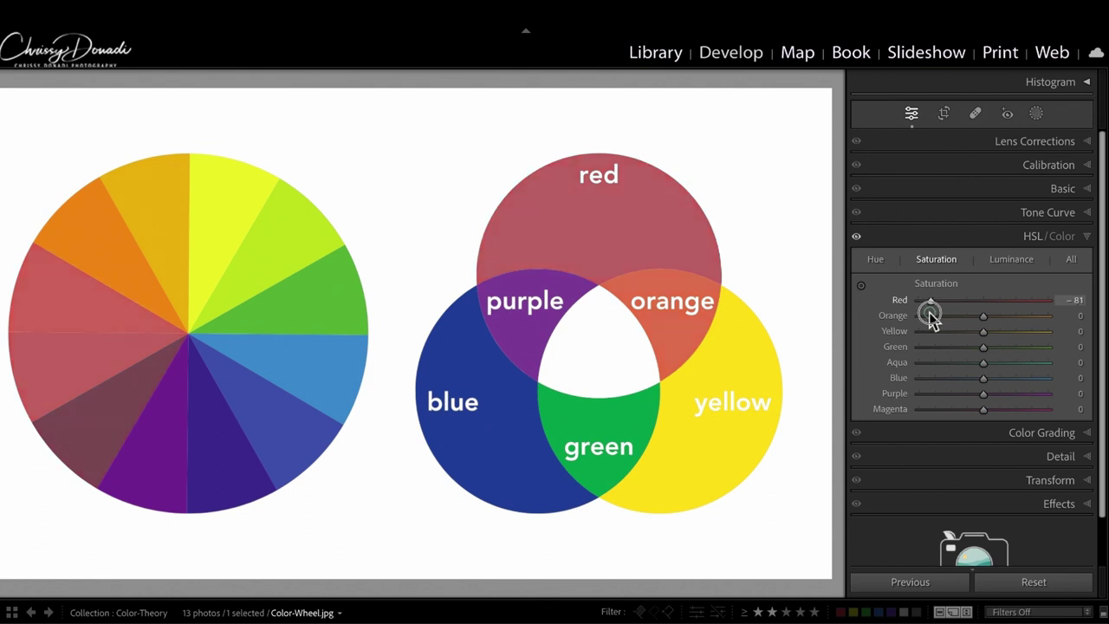
left_click_drag(931, 318, 984, 315)
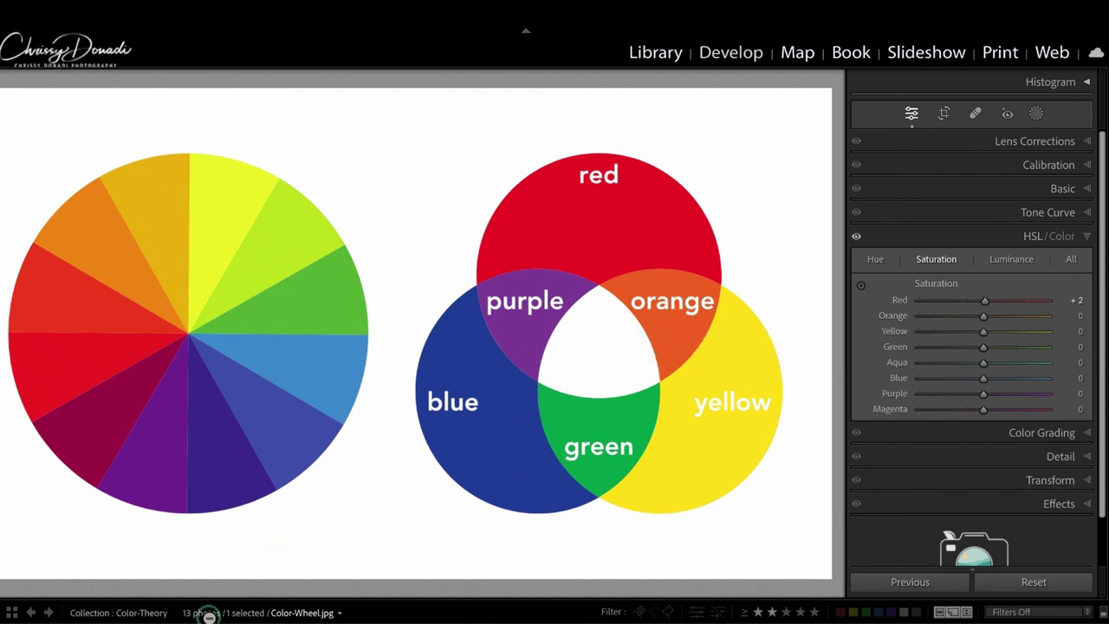
key("Right")
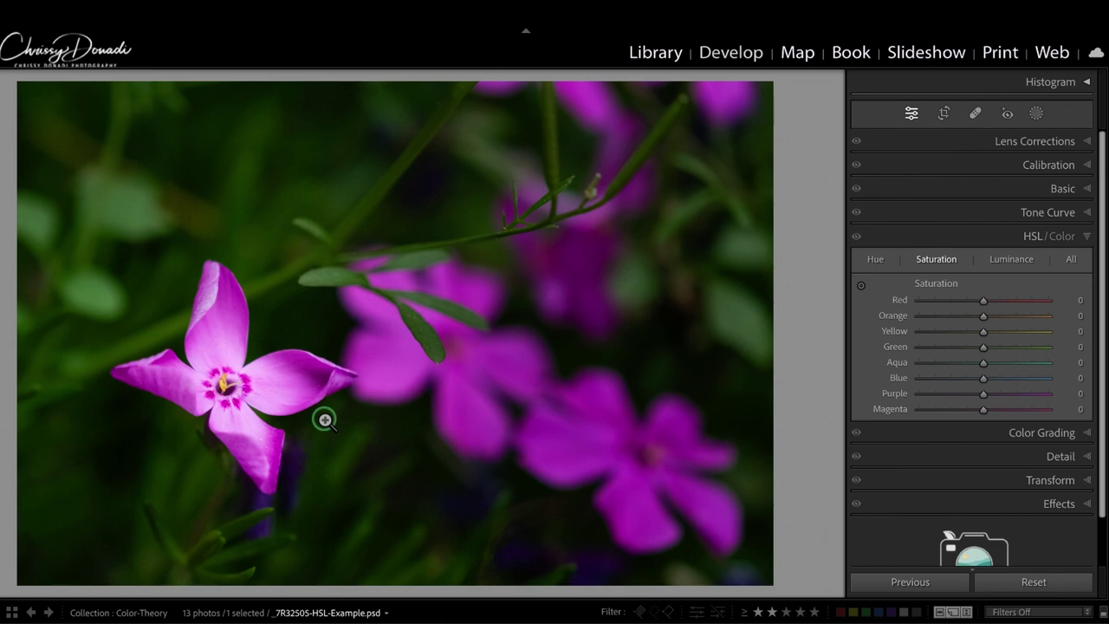
Expand the Basic panel and raise the flower photo's global Saturation to +100
left_click(1081, 188)
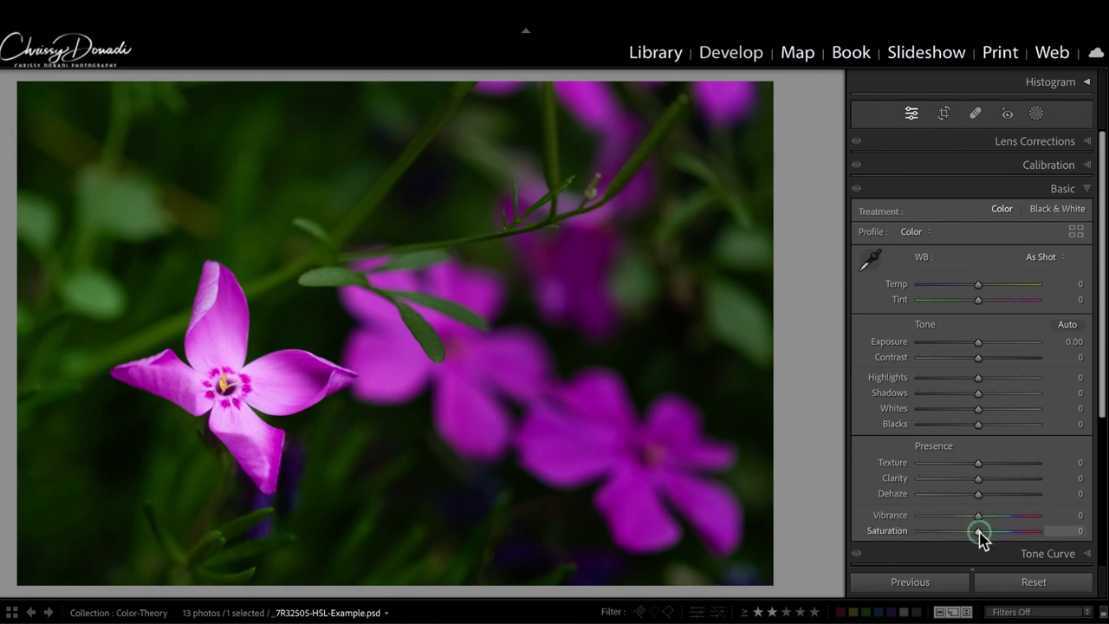
left_click_drag(978, 531, 988, 535)
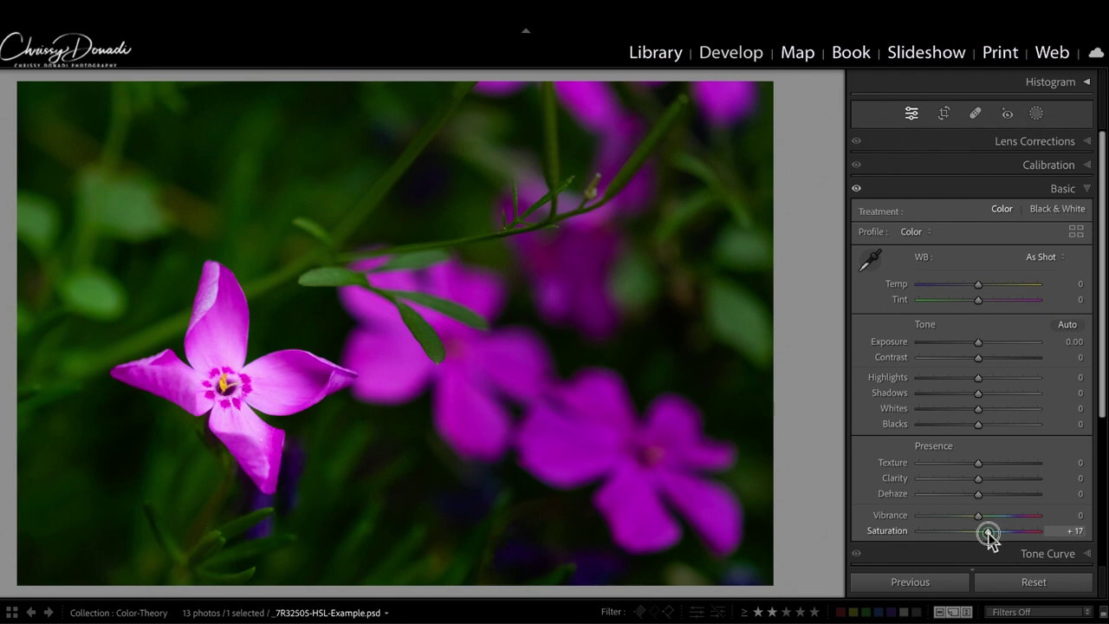
left_click_drag(989, 535, 1039, 538)
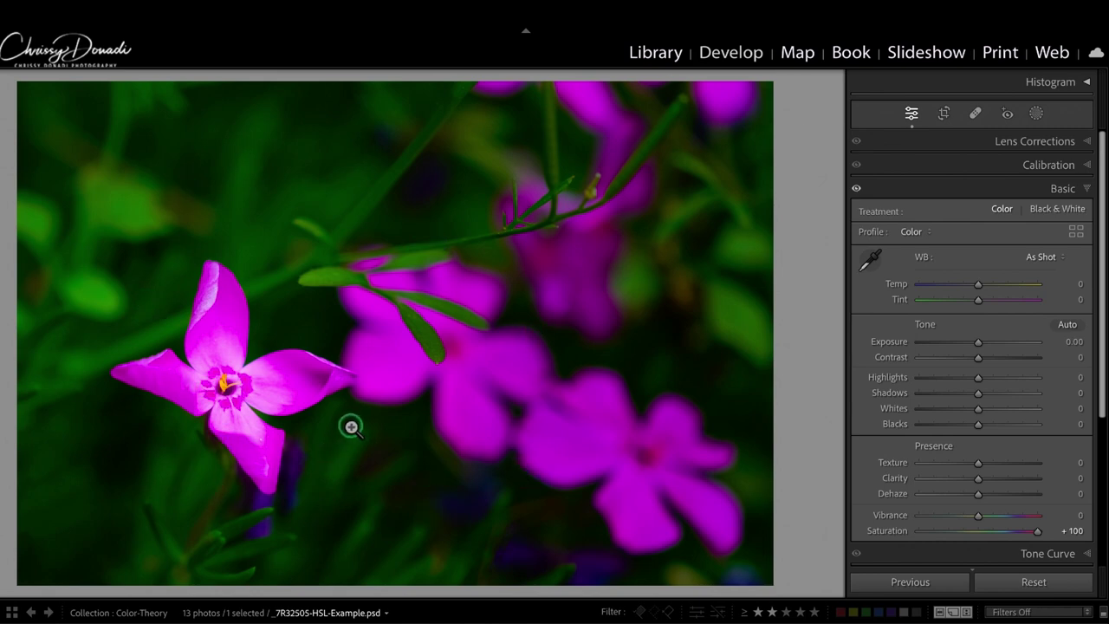
Reset global Saturation to 0 and switch to the HSL/Color Saturation sliders
double_click(1039, 532)
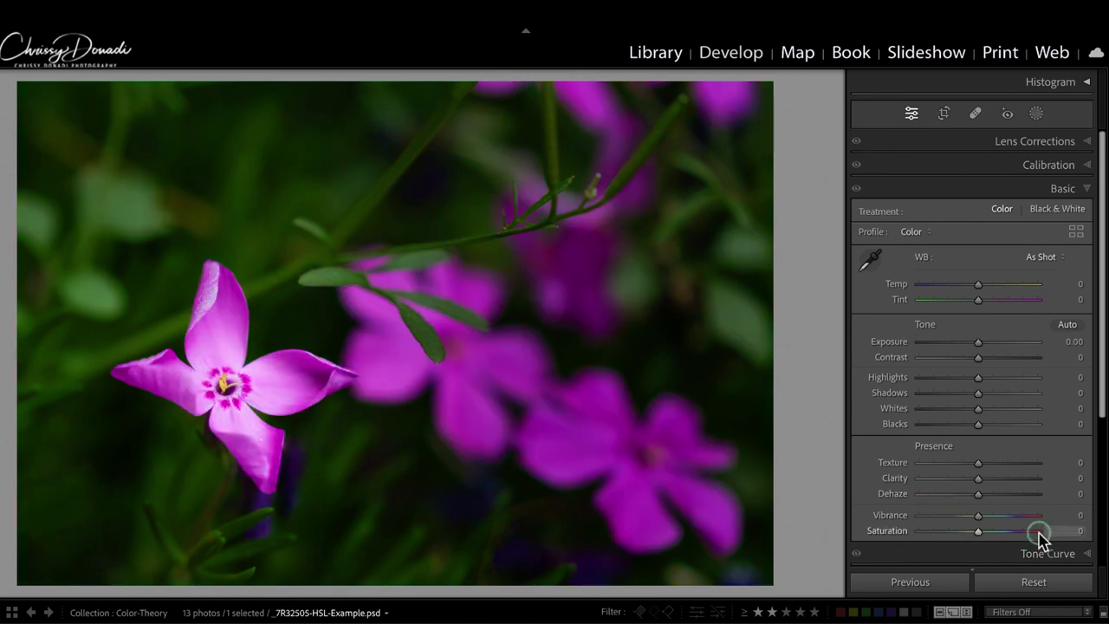
left_click(1083, 191)
left_click(1086, 236)
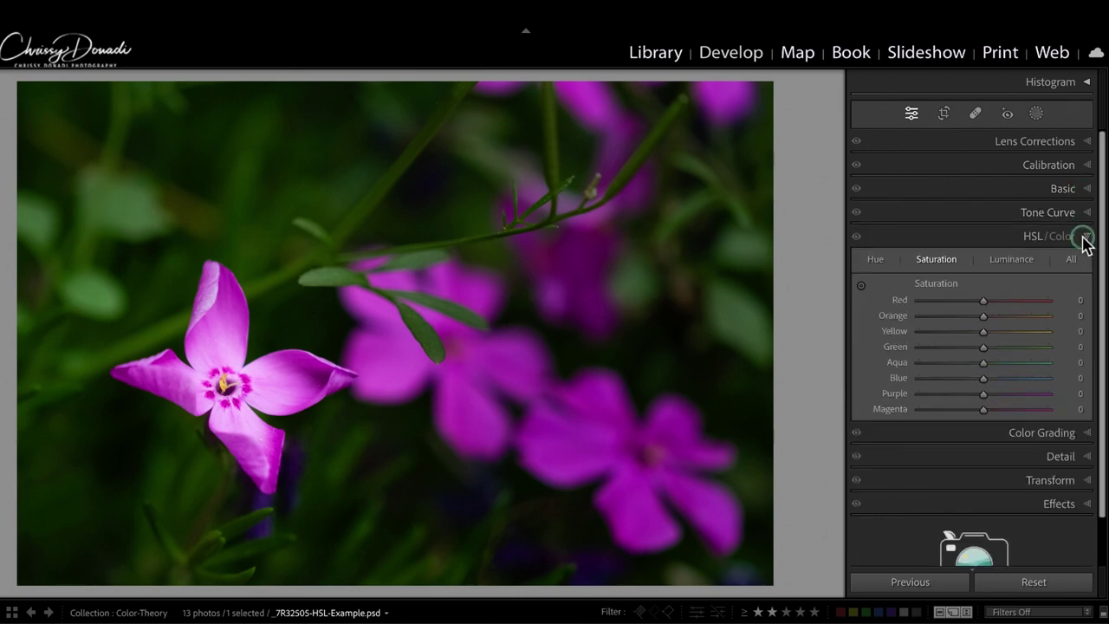
left_click(941, 262)
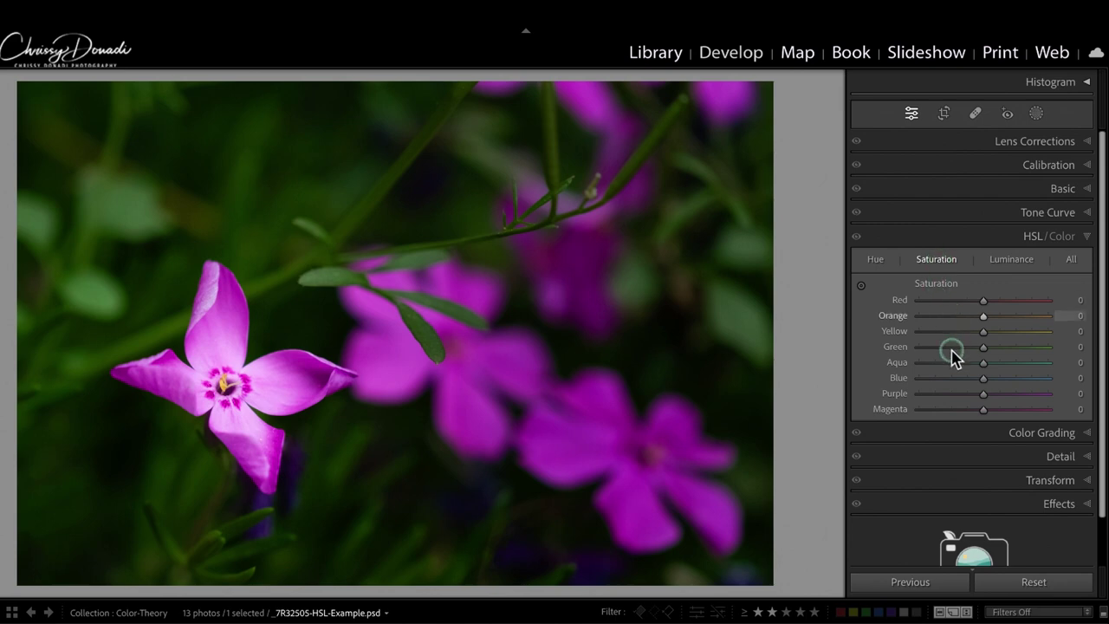
Boost the flower's Purple saturation and lower Green saturation to about −39
left_click(984, 395)
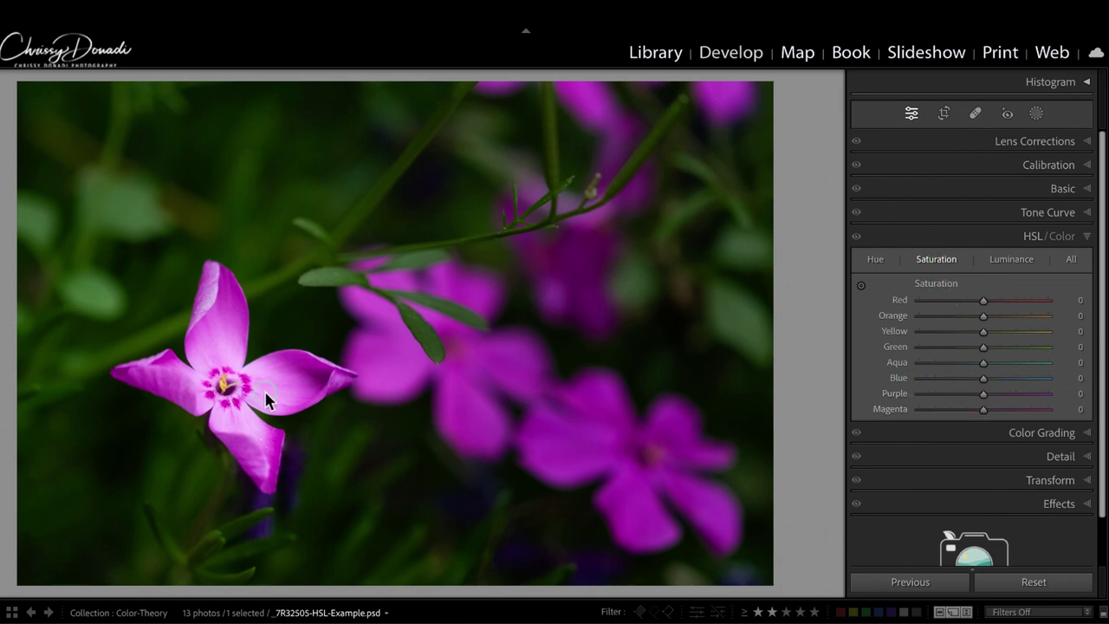
left_click_drag(984, 395, 1038, 400)
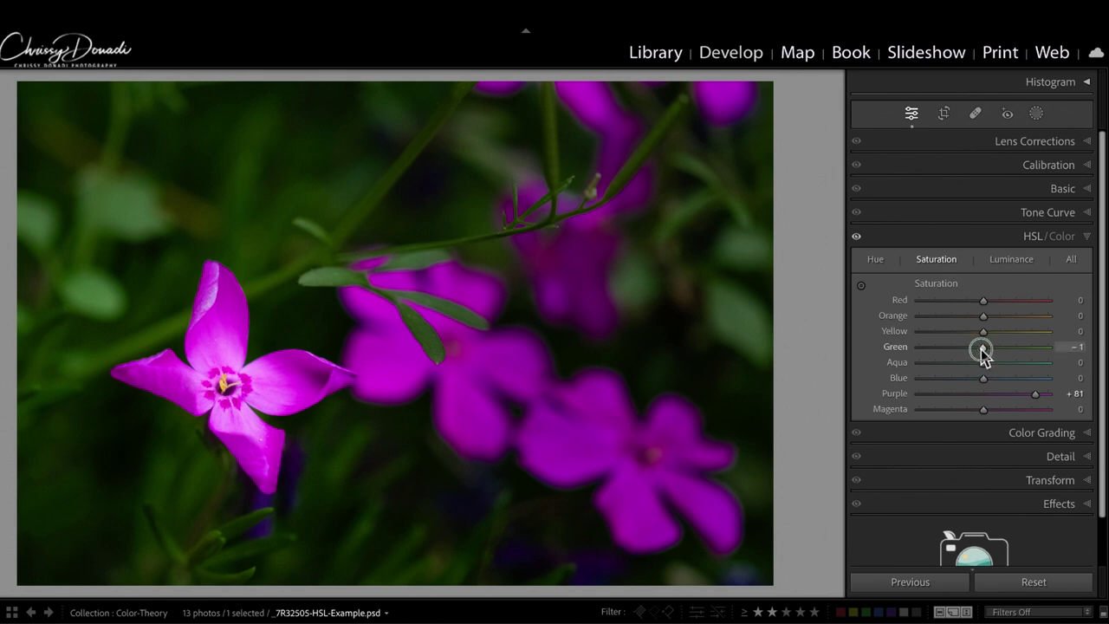
mouse_move(984, 350)
left_mouse_down()
mouse_move(957, 353)
mouse_move(970, 356)
left_mouse_up()
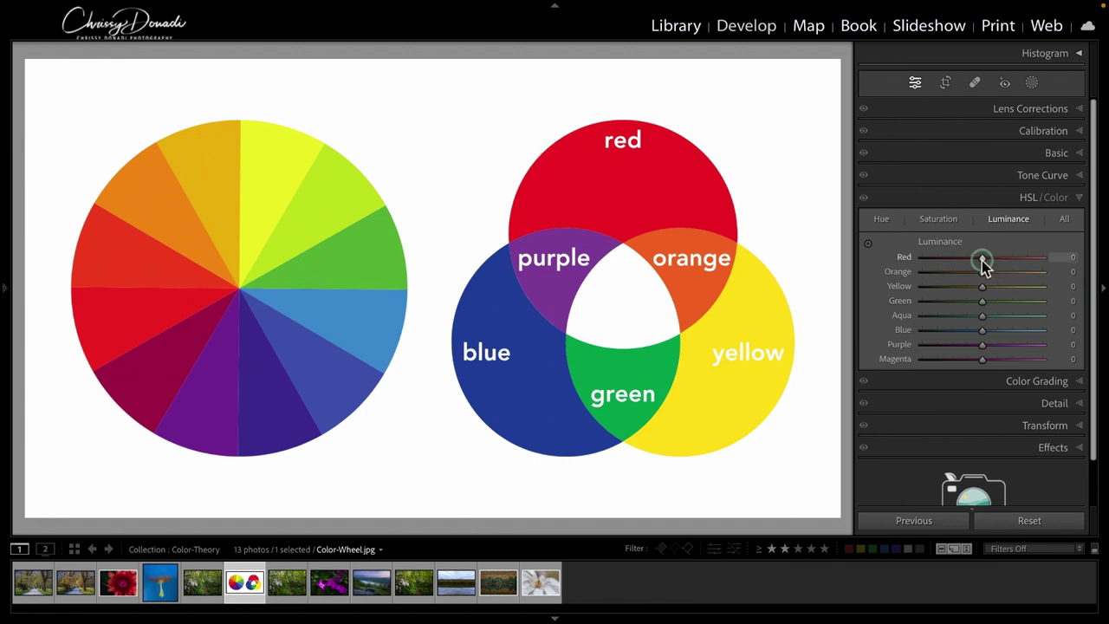
Brighten the colour wheel's Red luminance, reset it to 0, then open the forest-trail photo
mouse_move(984, 263)
left_mouse_down()
mouse_move(1059, 266)
mouse_move(936, 273)
mouse_move(908, 264)
mouse_move(986, 267)
left_mouse_up()
double_click(945, 260)
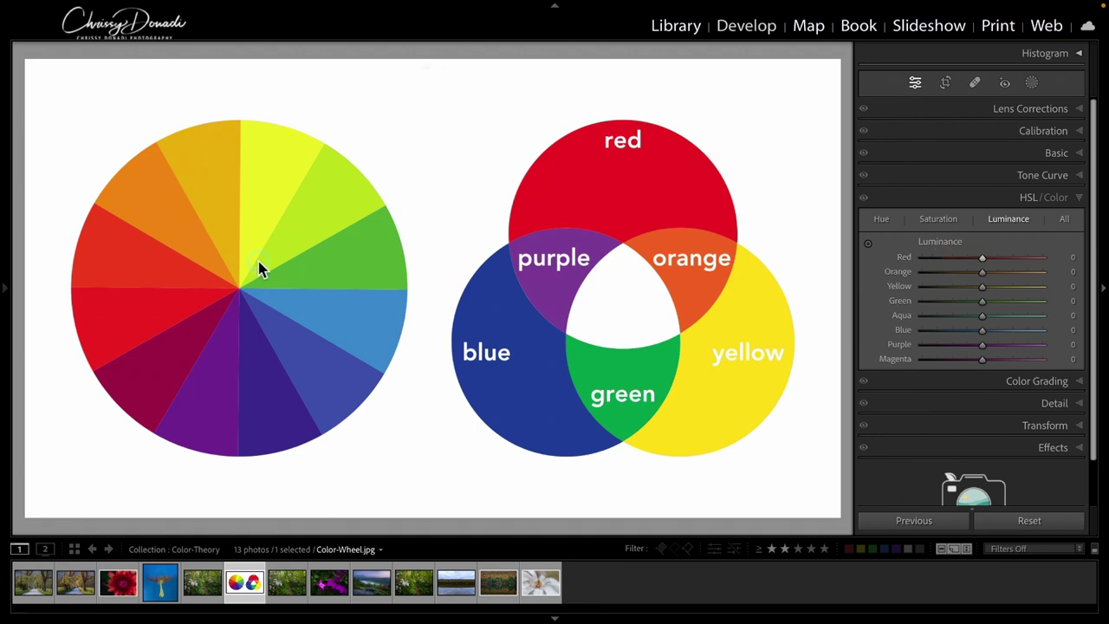
left_click(286, 586)
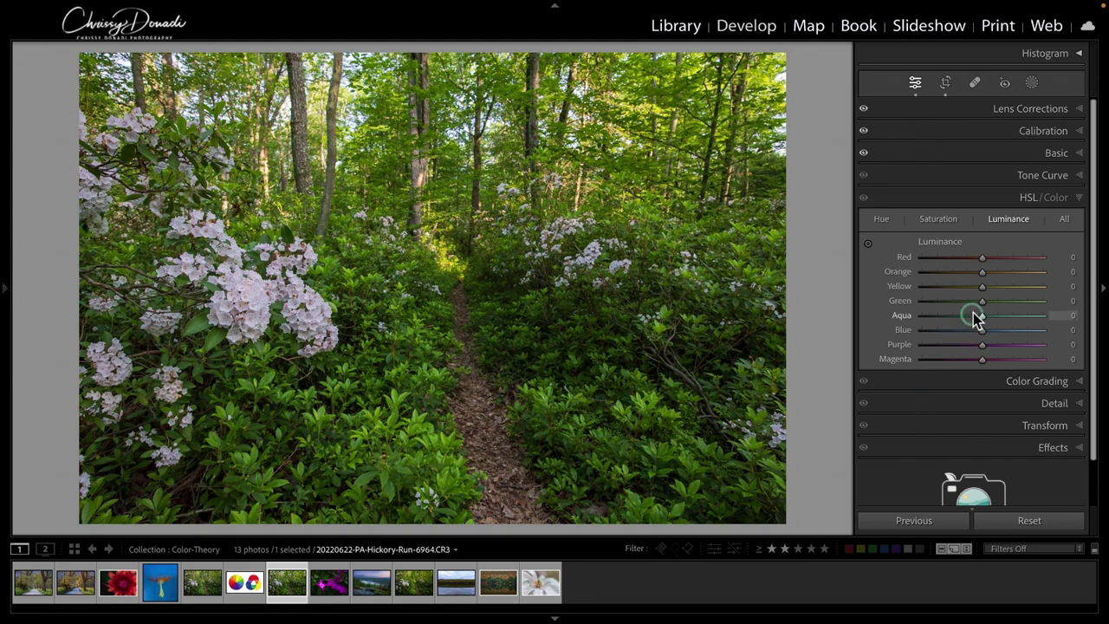
Set the forest photo's Yellow luminance to −38 and Green to −58, then view all HSL groups
left_click_drag(983, 305, 1027, 310)
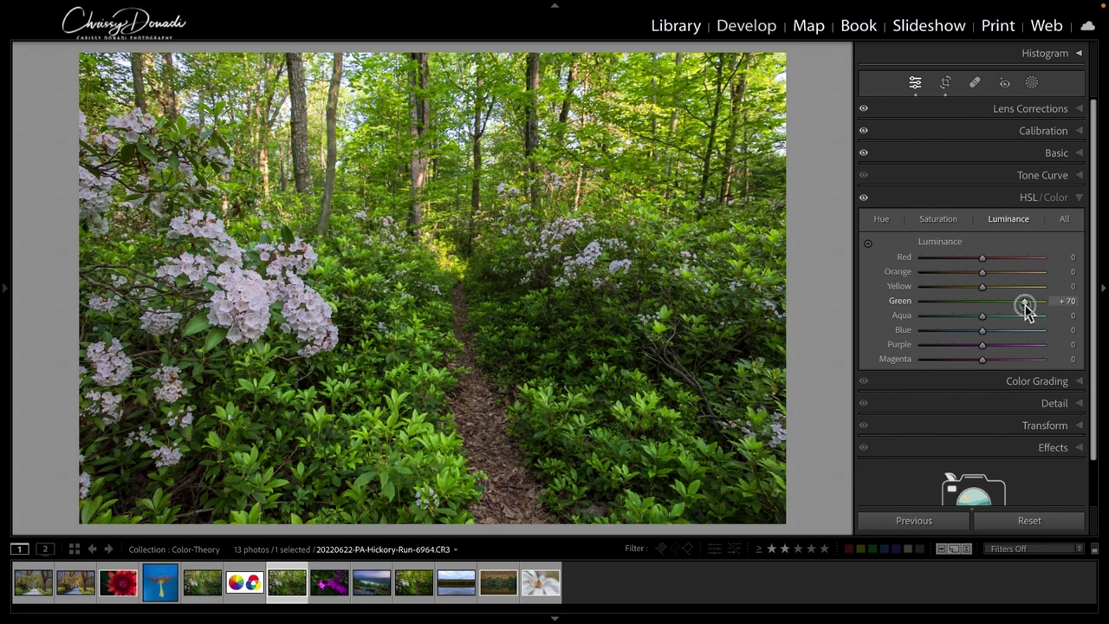
left_click_drag(1027, 312, 984, 309)
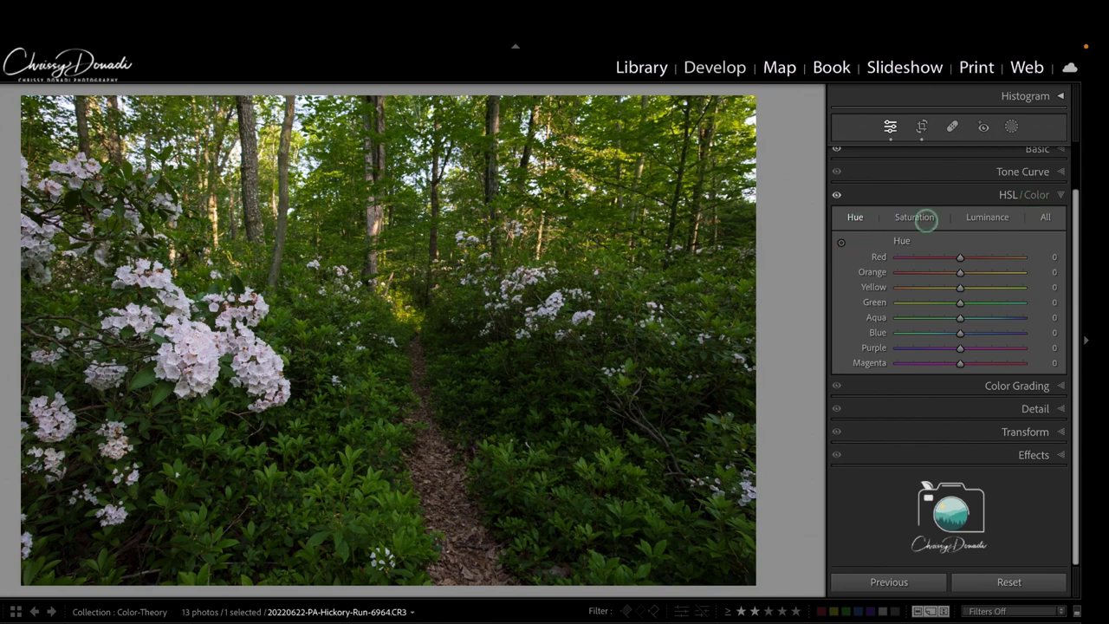
left_click(915, 217)
left_click(986, 223)
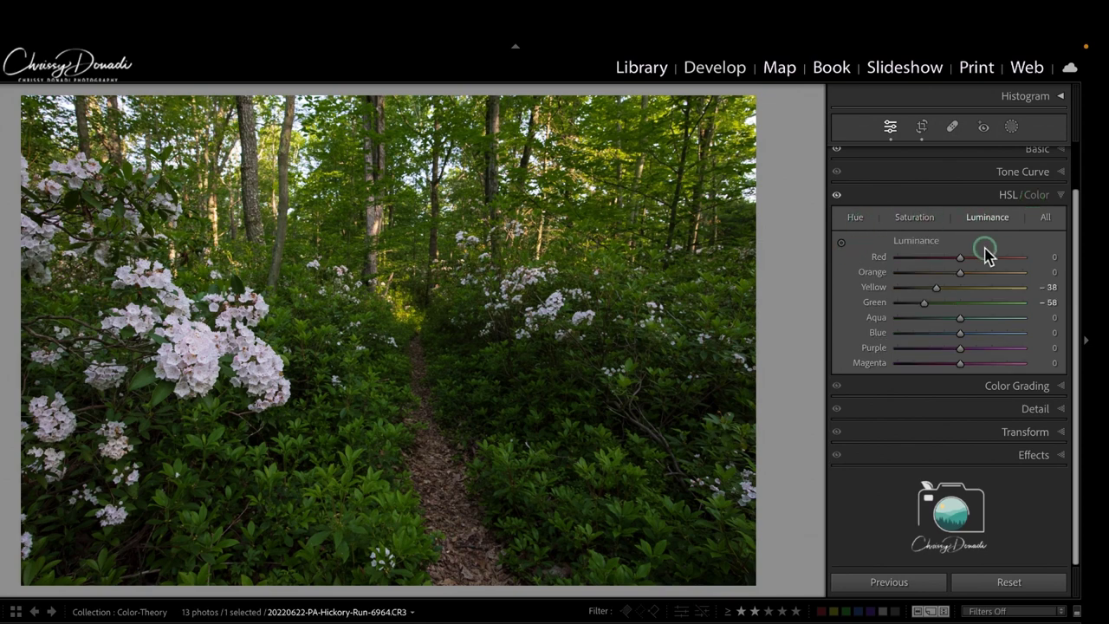
left_click(1047, 218)
mouse_move(1074, 232)
left_mouse_down()
mouse_move(1072, 342)
mouse_move(1071, 245)
left_mouse_up()
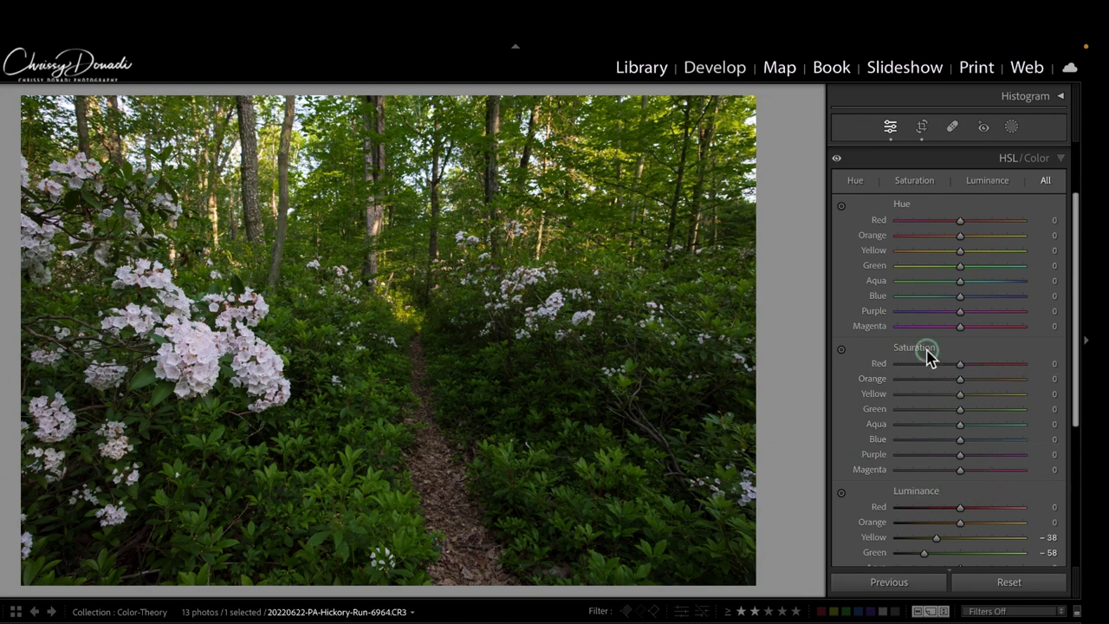
left_click_drag(1079, 277, 1072, 222)
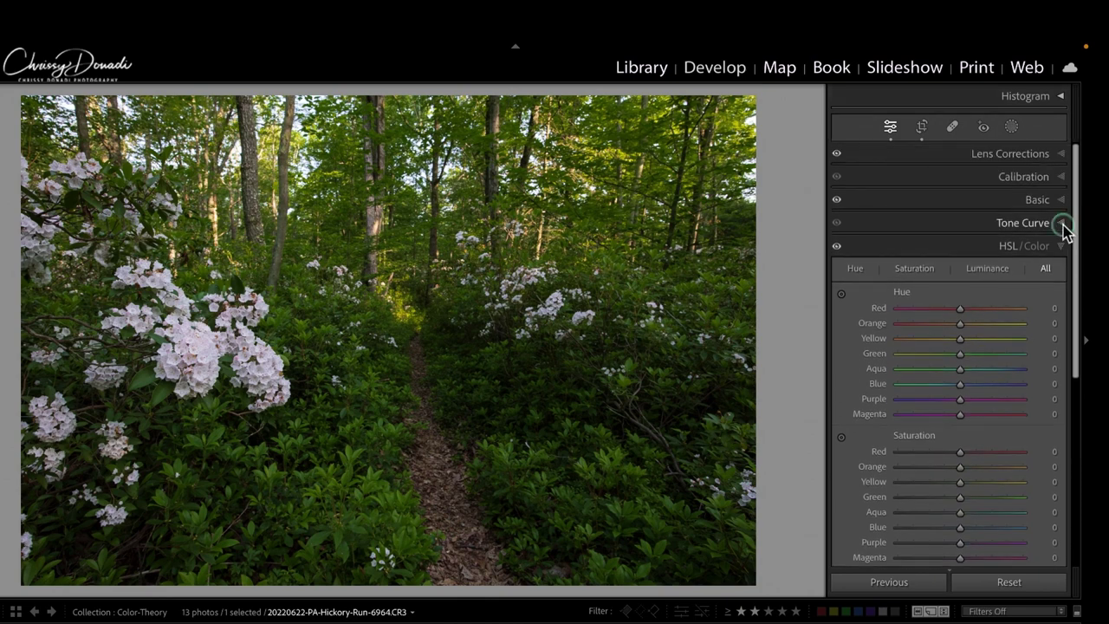
left_click(1037, 247)
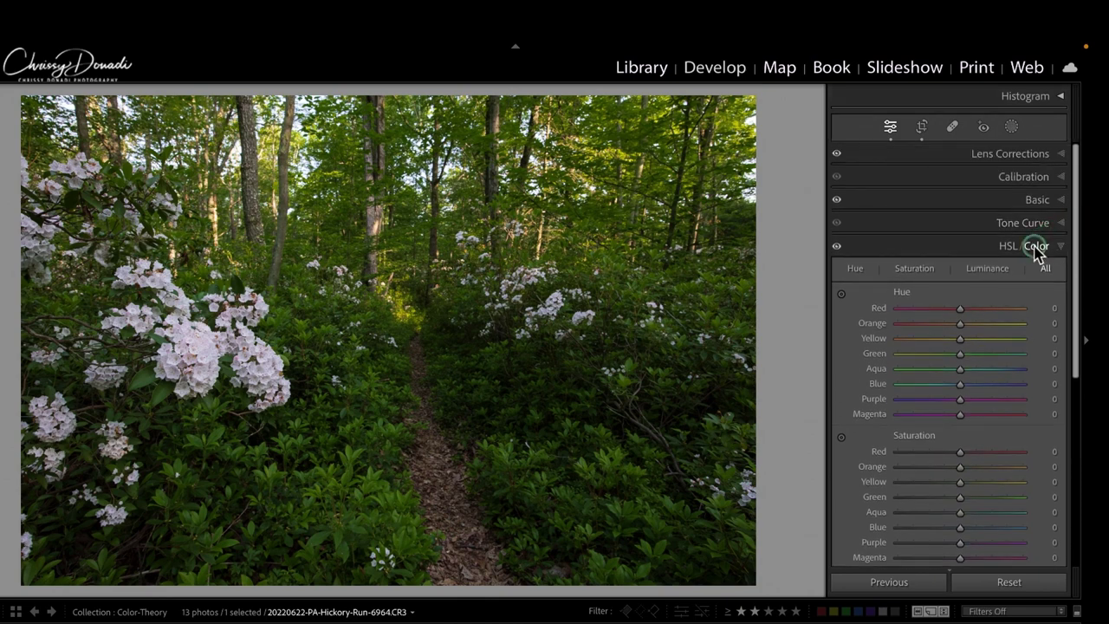
left_click(1011, 247)
left_click(1037, 247)
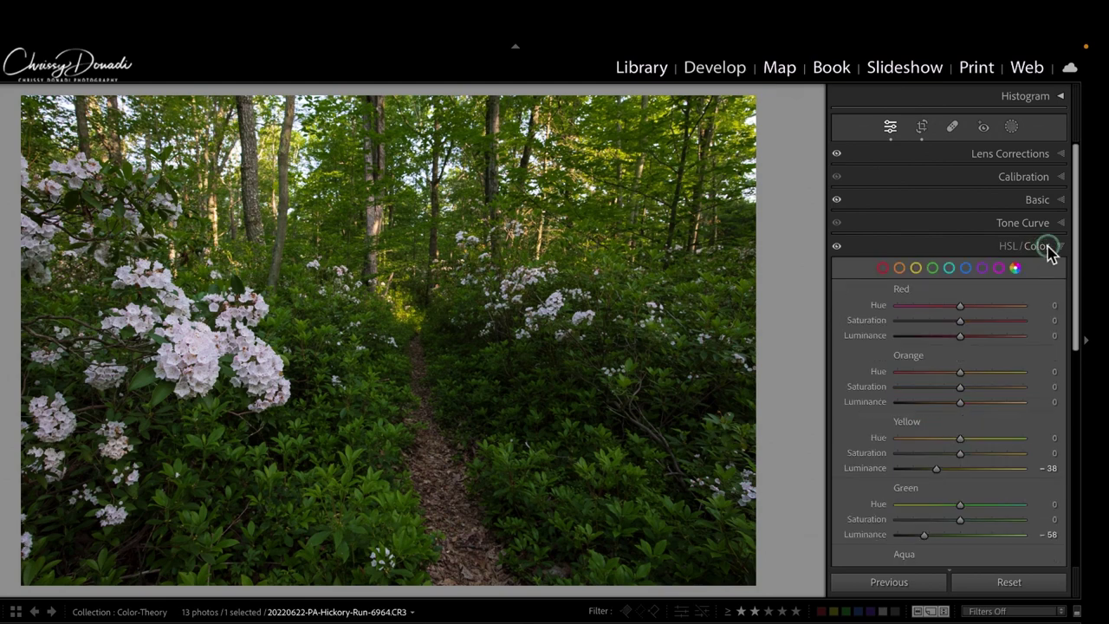
left_click_drag(1071, 202, 1070, 260)
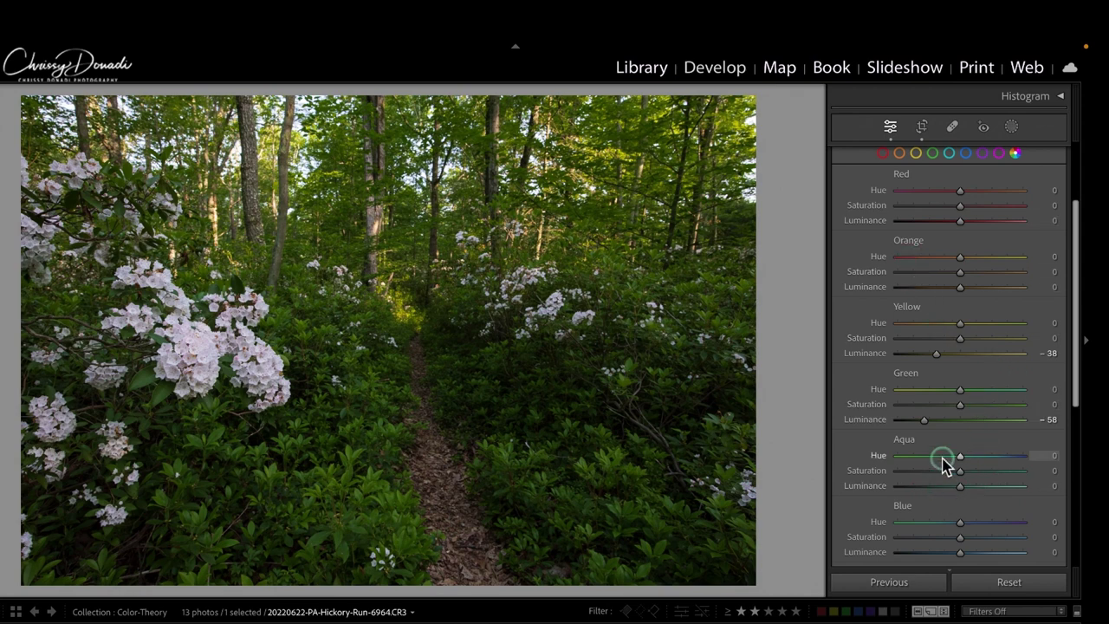
scroll(1077, 255, "up", 3)
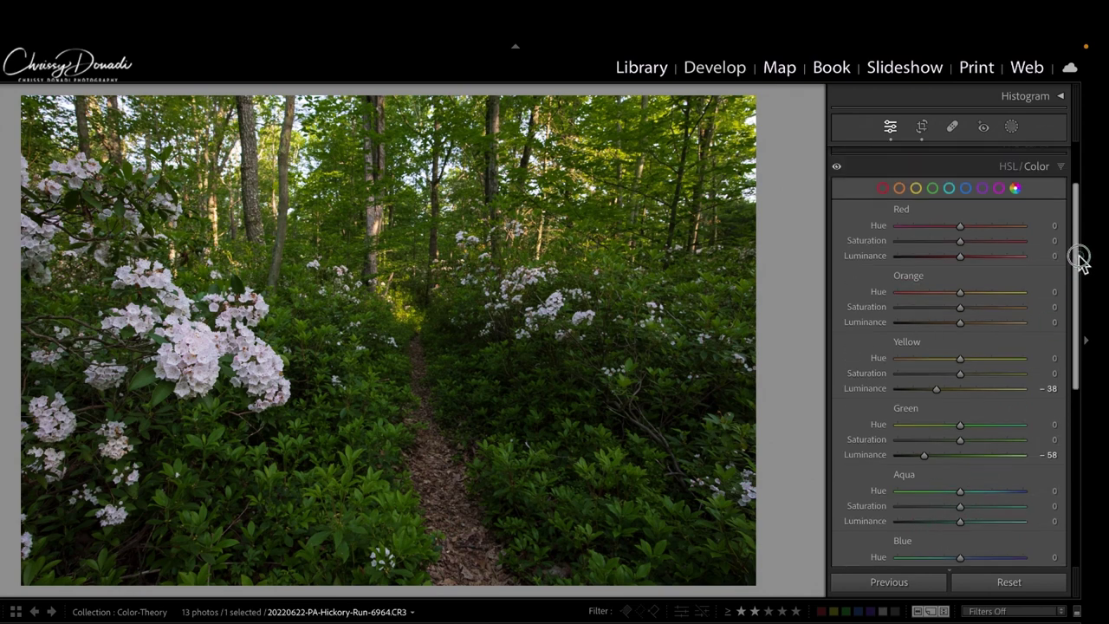
left_click(1009, 246)
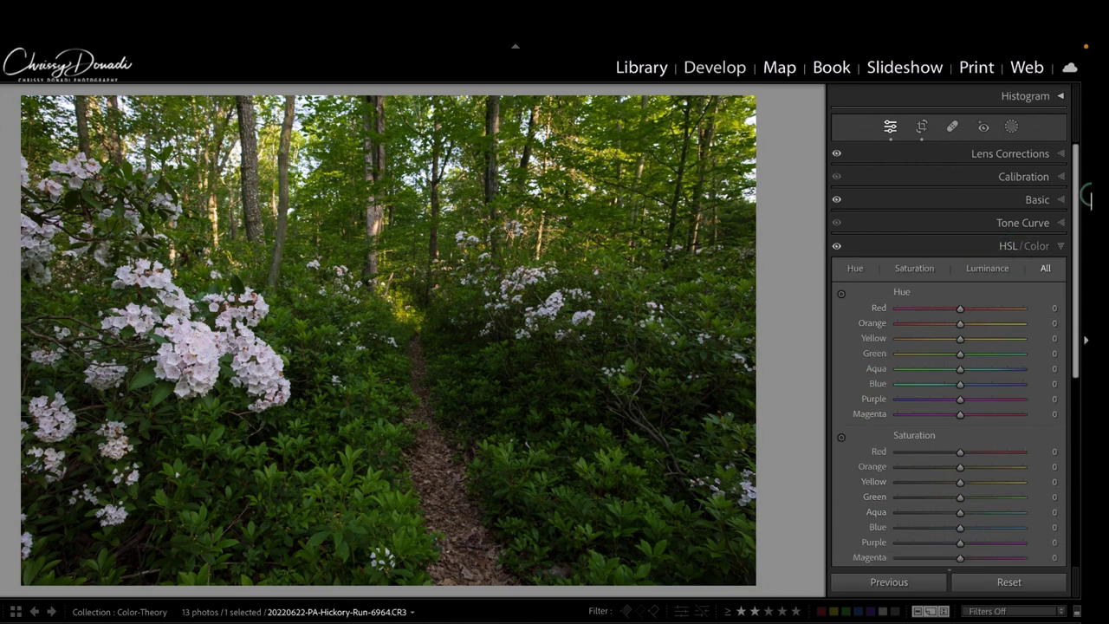
Activate the HSL targeted adjustment tool for hue, then for saturation
left_click_drag(1079, 195, 1078, 252)
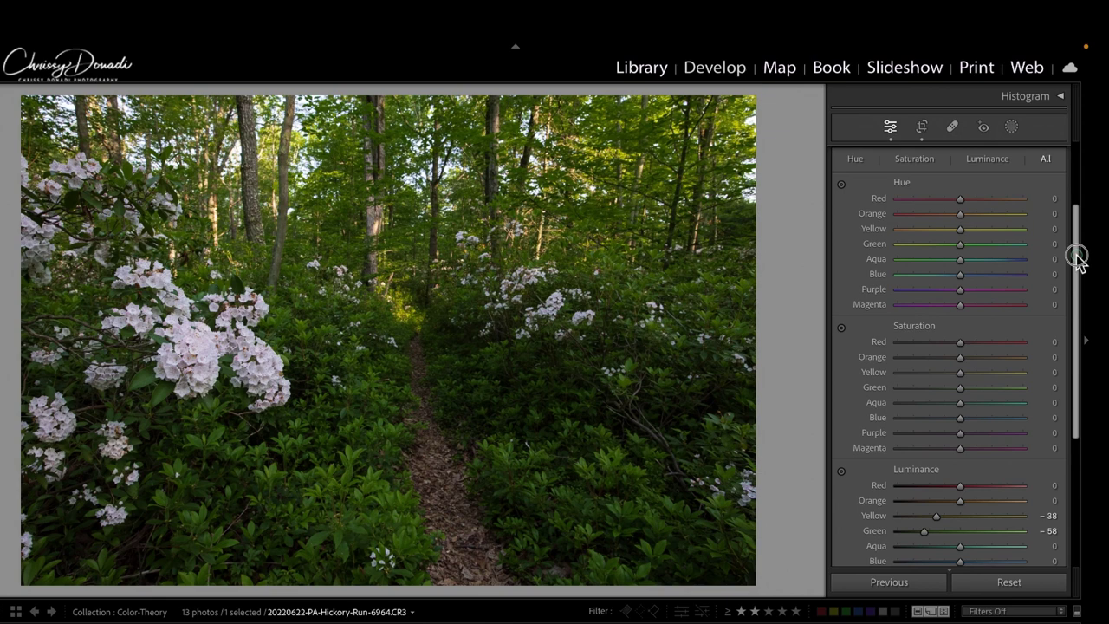
left_click(842, 185)
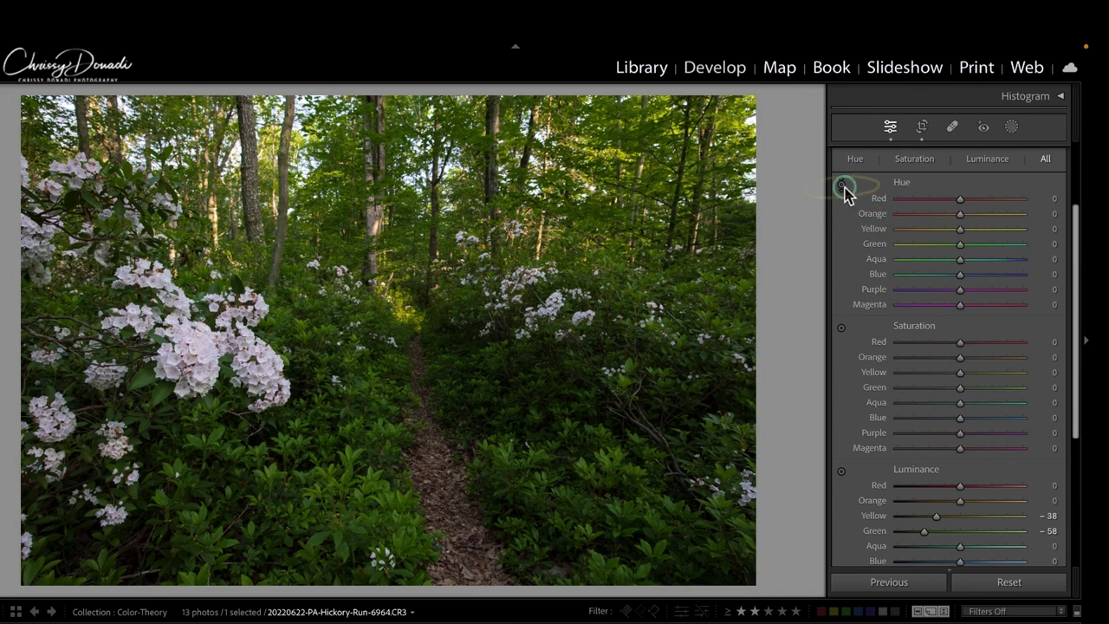
left_click(844, 333)
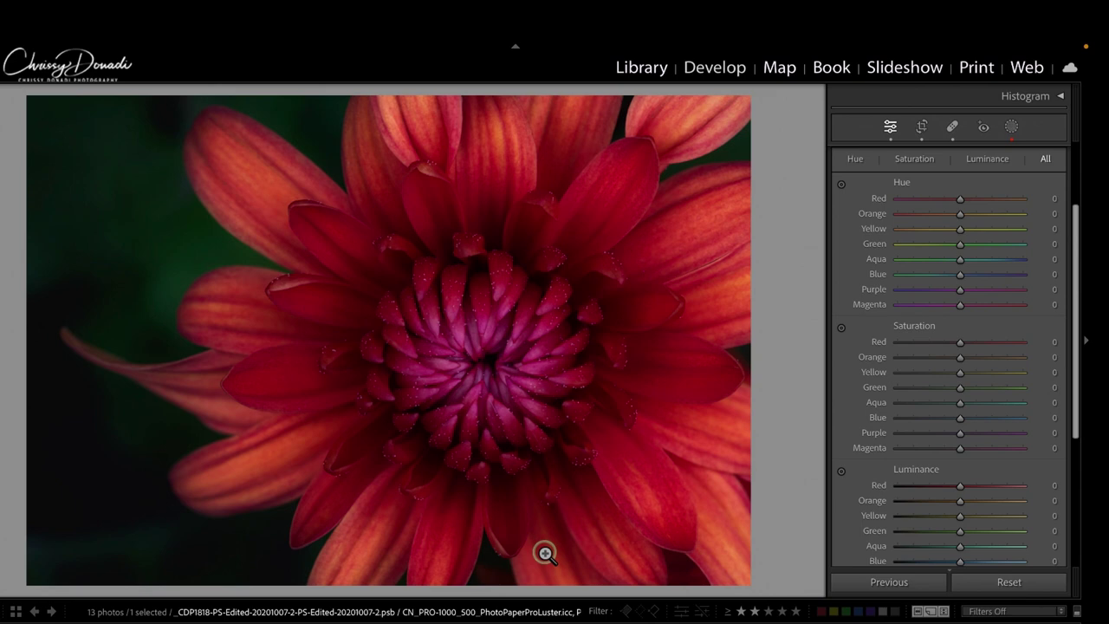
With the targeted hue tool, shift the flower centre toward pink and the orange petals redder
left_click(841, 186)
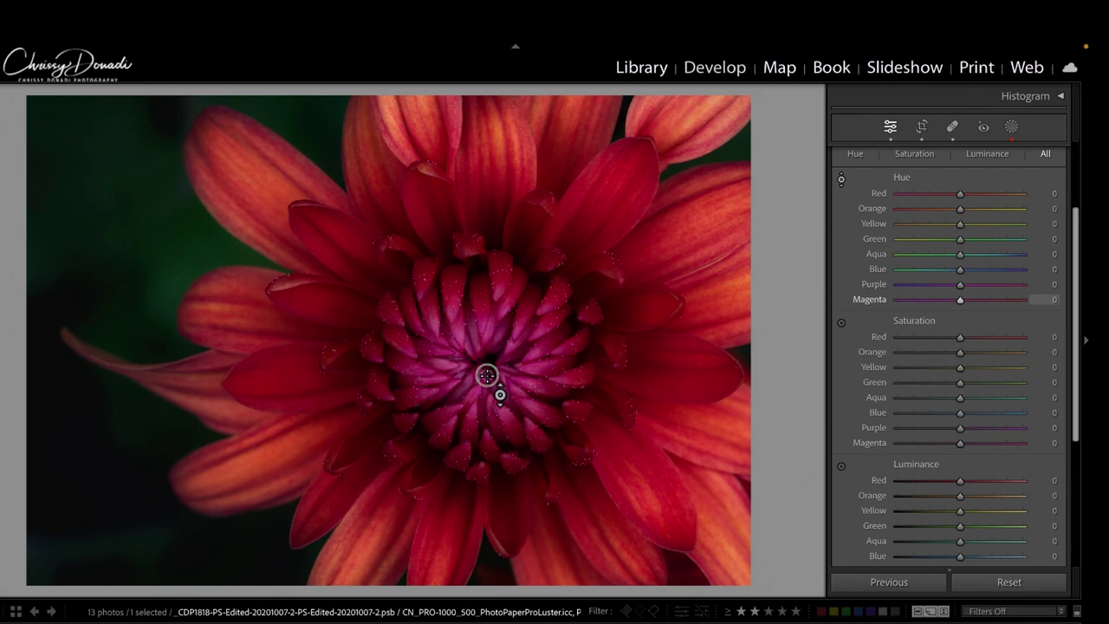
left_click_drag(486, 376, 480, 301)
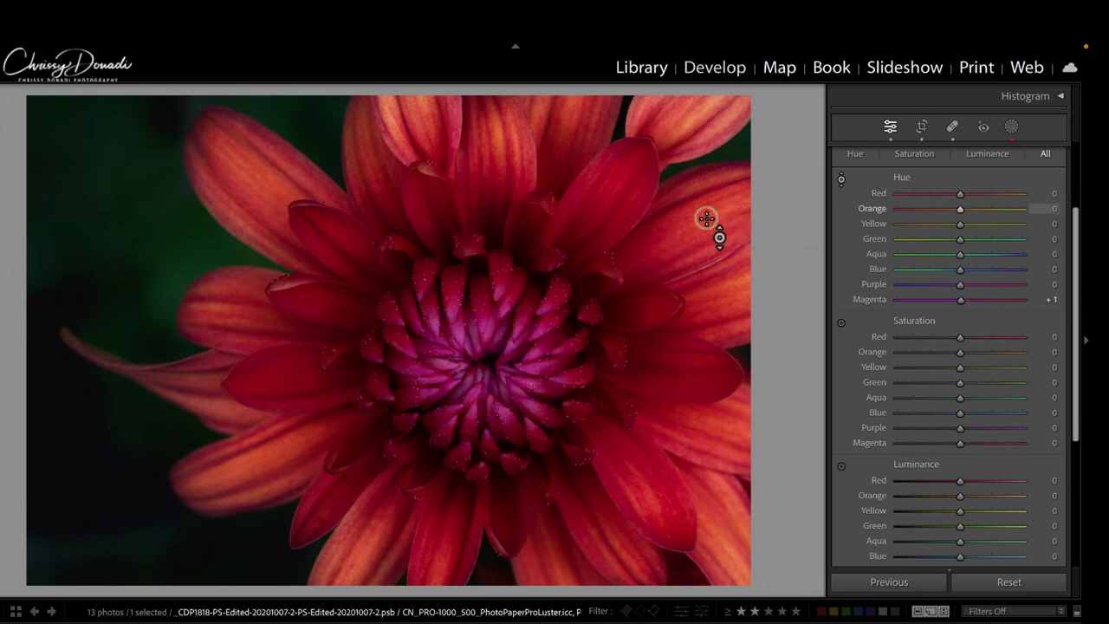
left_click_drag(702, 220, 699, 155)
Switch the targeted tool to Luminance and darken the magenta flower centre to -21
left_click(842, 469)
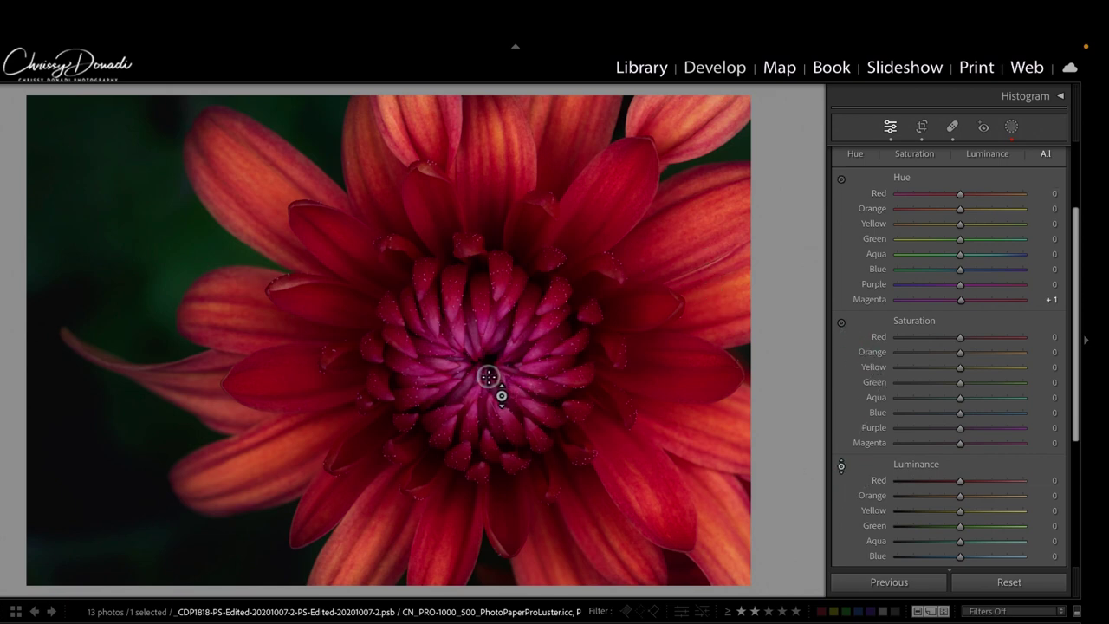
mouse_move(488, 376)
left_mouse_down()
mouse_move(485, 324)
mouse_move(501, 375)
left_mouse_up()
scroll(1074, 422, "down", 3)
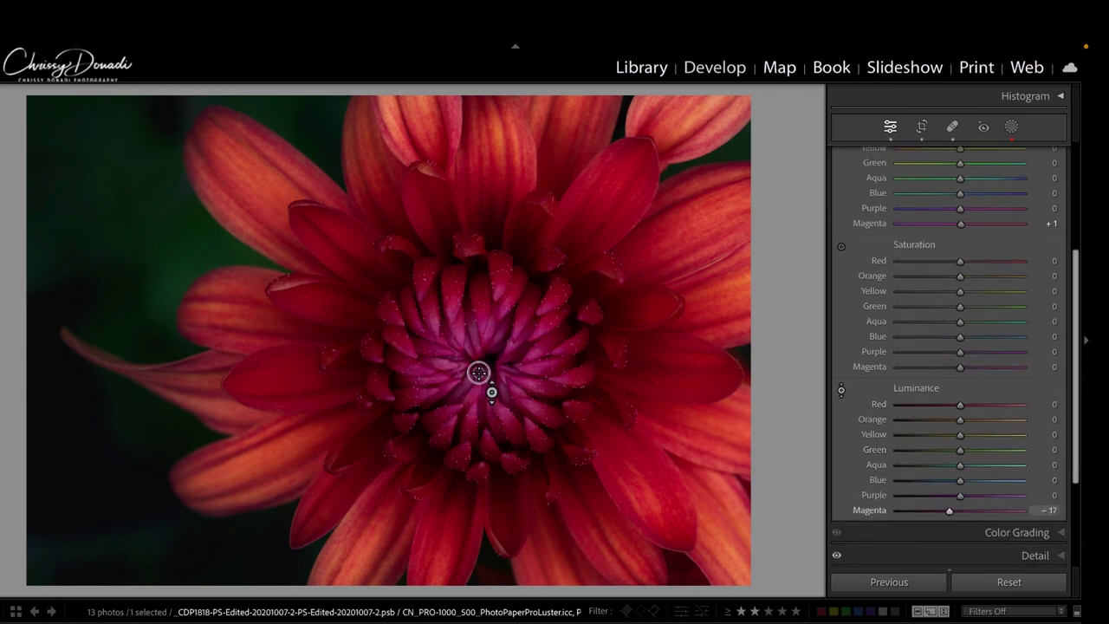
mouse_move(477, 355)
left_mouse_down()
mouse_move(473, 330)
mouse_move(476, 357)
left_mouse_up()
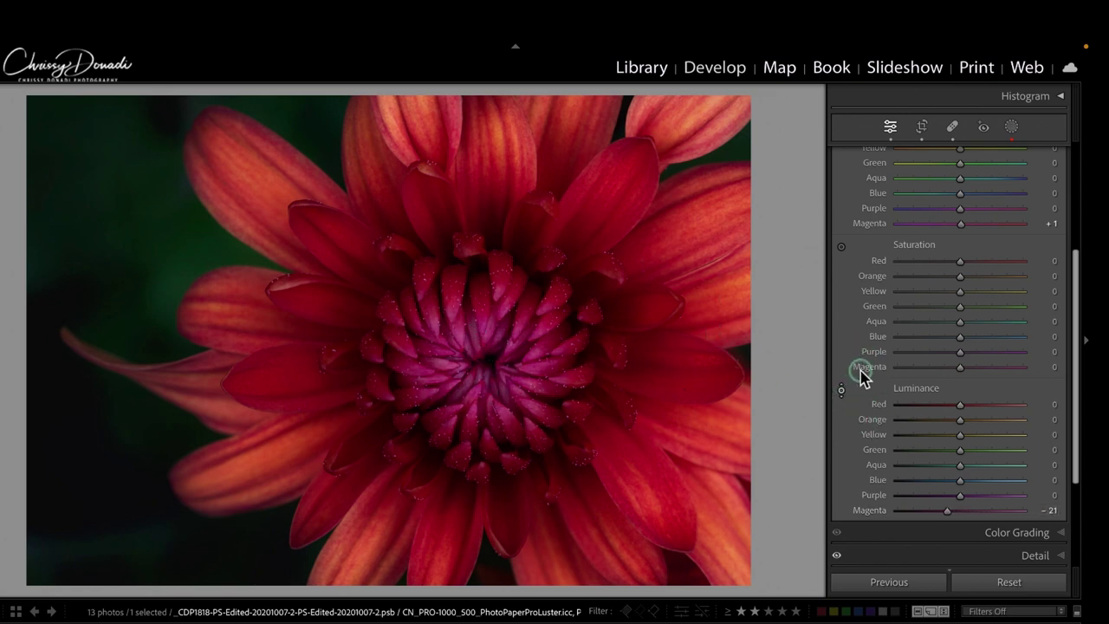
Make large HSL shifts: green hue -75, aqua +96, plus saturation and yellow luminance changes
left_click_drag(1077, 375, 1074, 326)
left_click_drag(962, 257, 1021, 273)
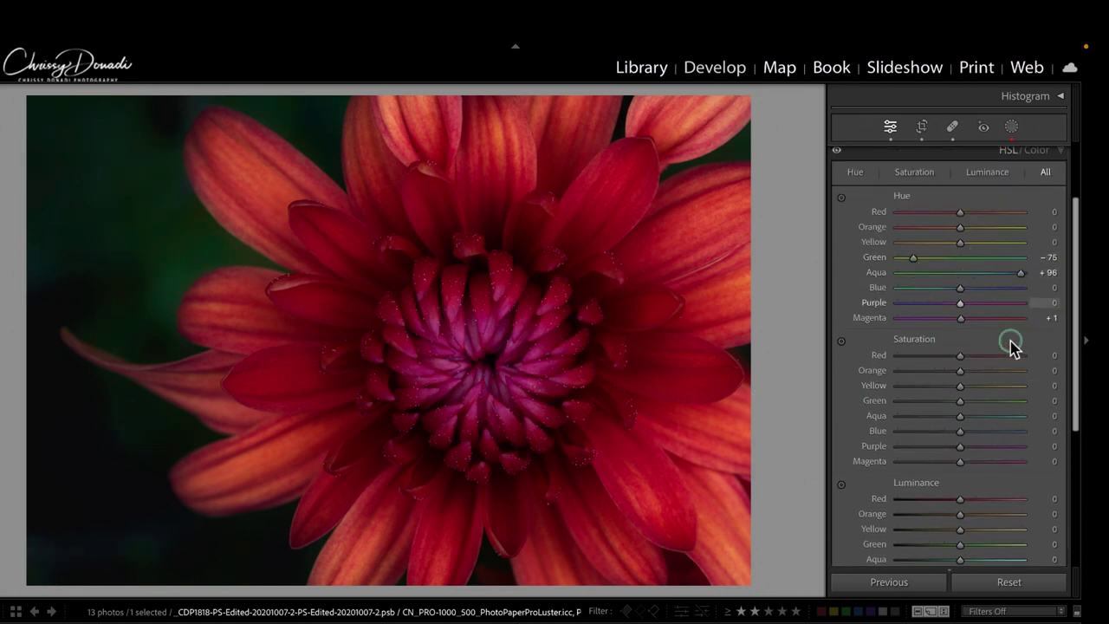
left_click_drag(913, 446, 1008, 403)
left_click_drag(960, 431, 906, 431)
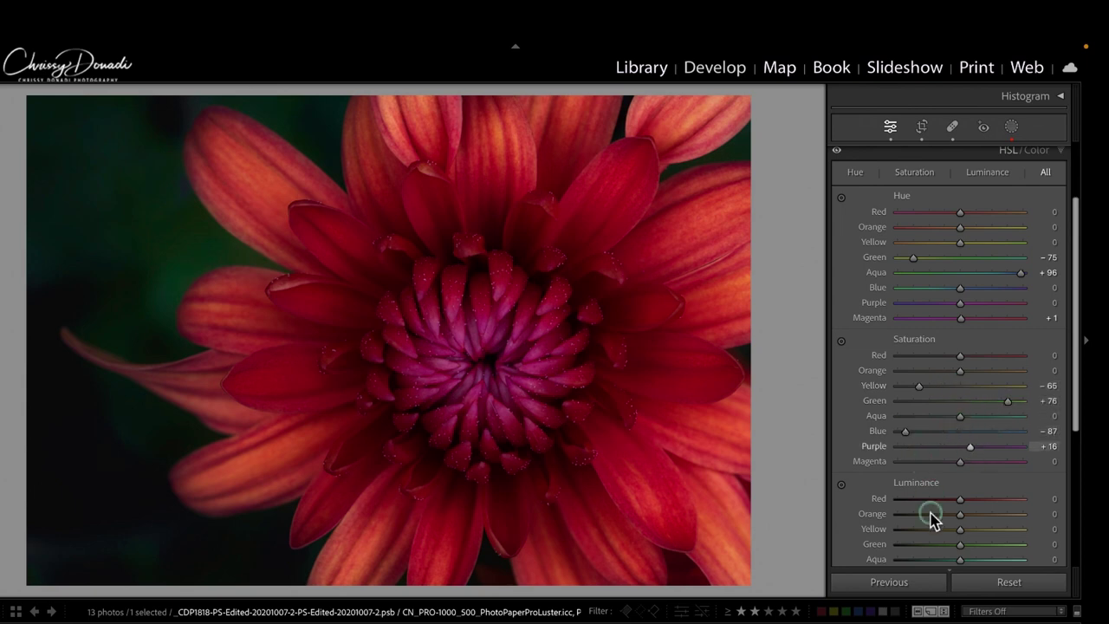
left_click_drag(931, 528, 913, 545)
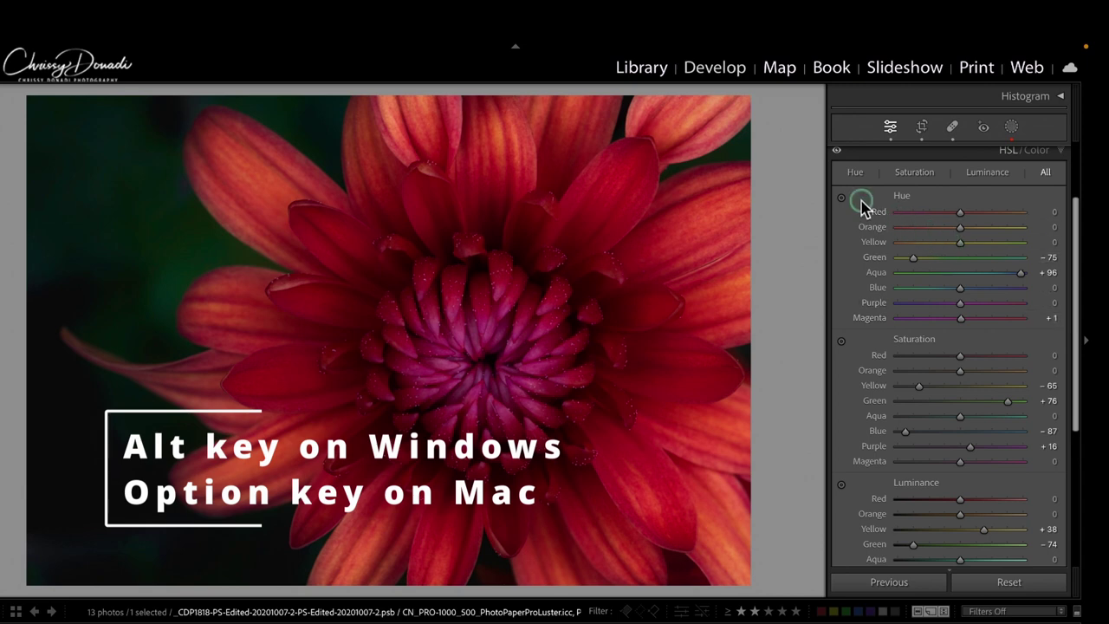
Alt-reset the Hue, Saturation and Luminance groups so every HSL value returns to zero
key("alt")
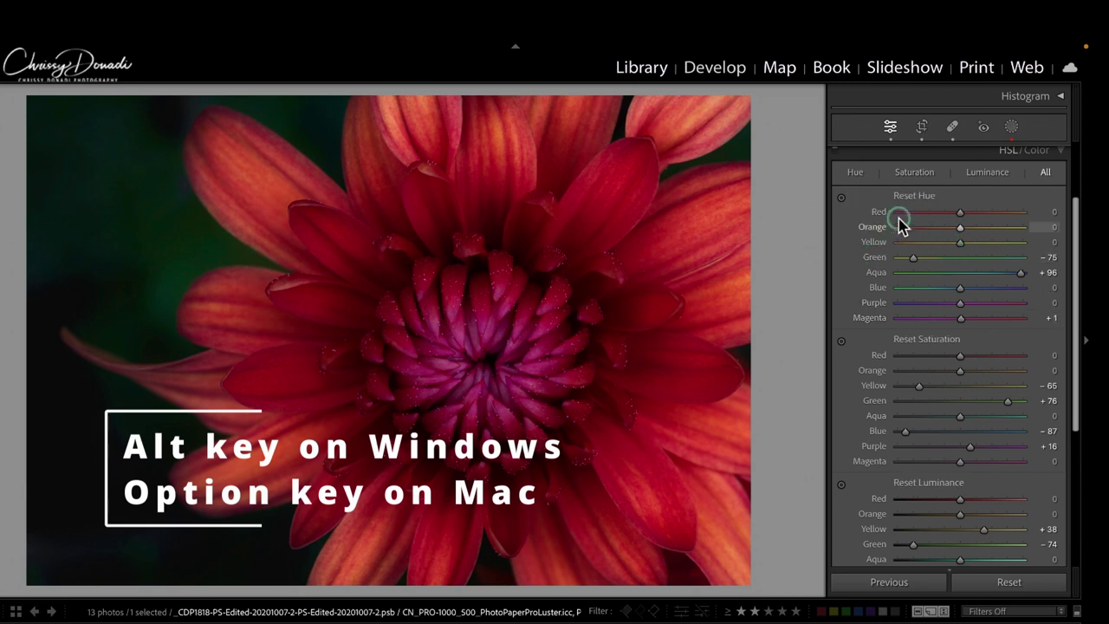
left_click(910, 198)
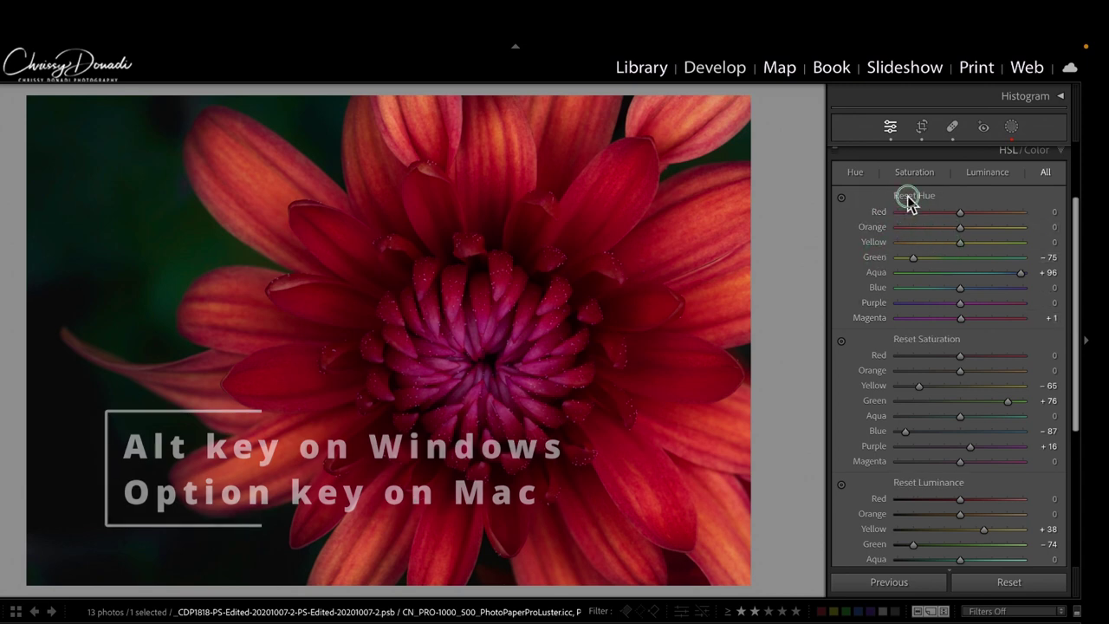
left_click(910, 338)
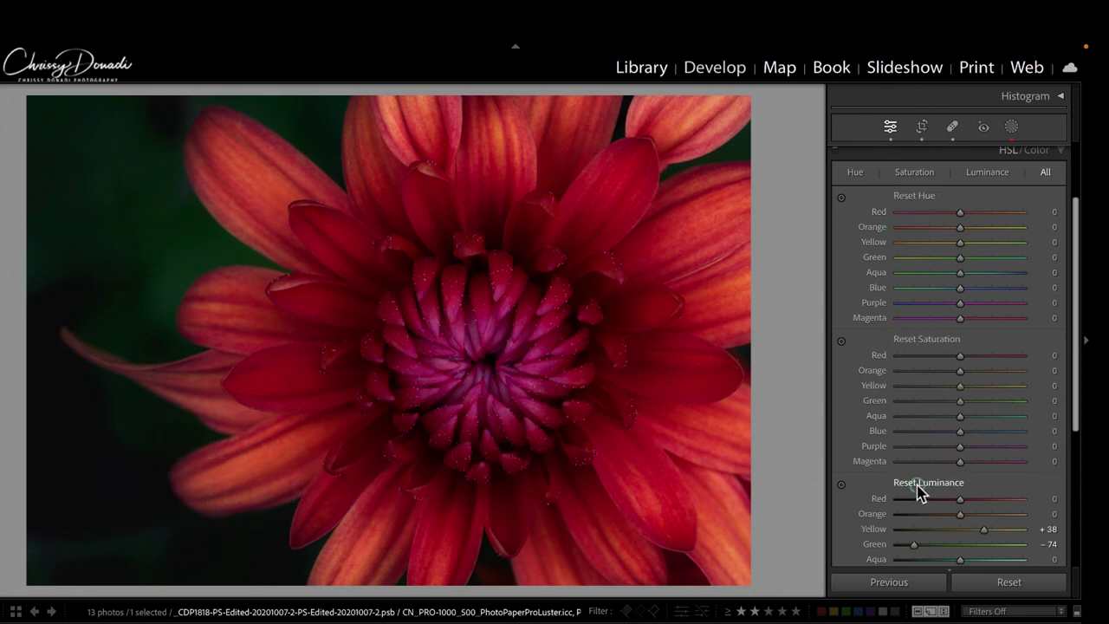
left_click(916, 483)
scroll(1081, 378, "down", 3)
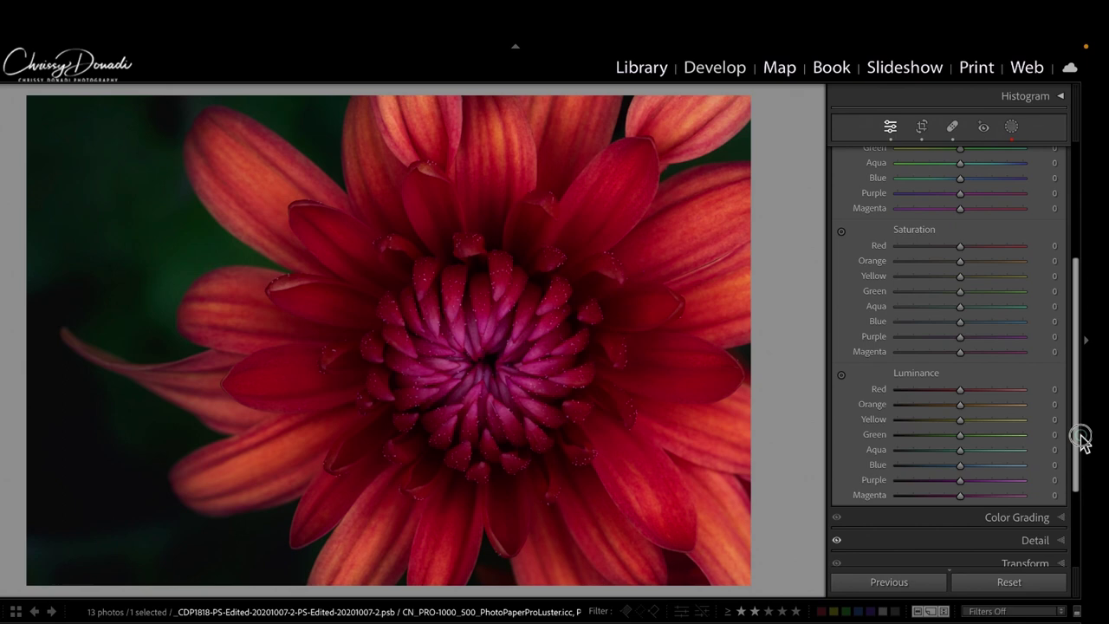
scroll(1080, 378, "up", 3)
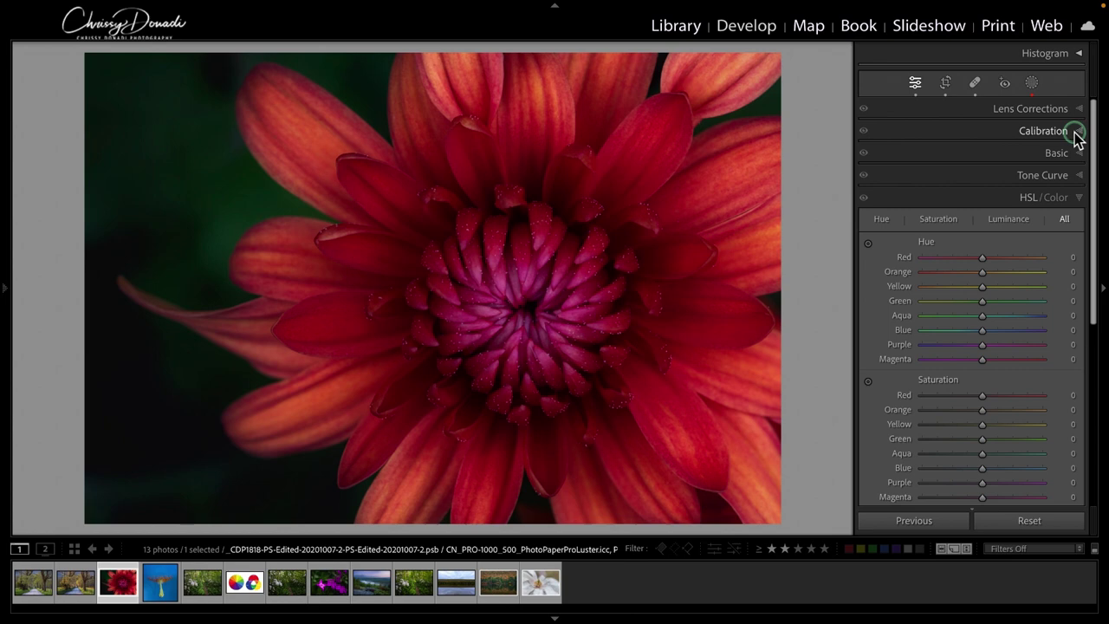
Open the Color-Wheel image and set HSL Red hue to +1 to push reds toward orange
left_click(239, 594)
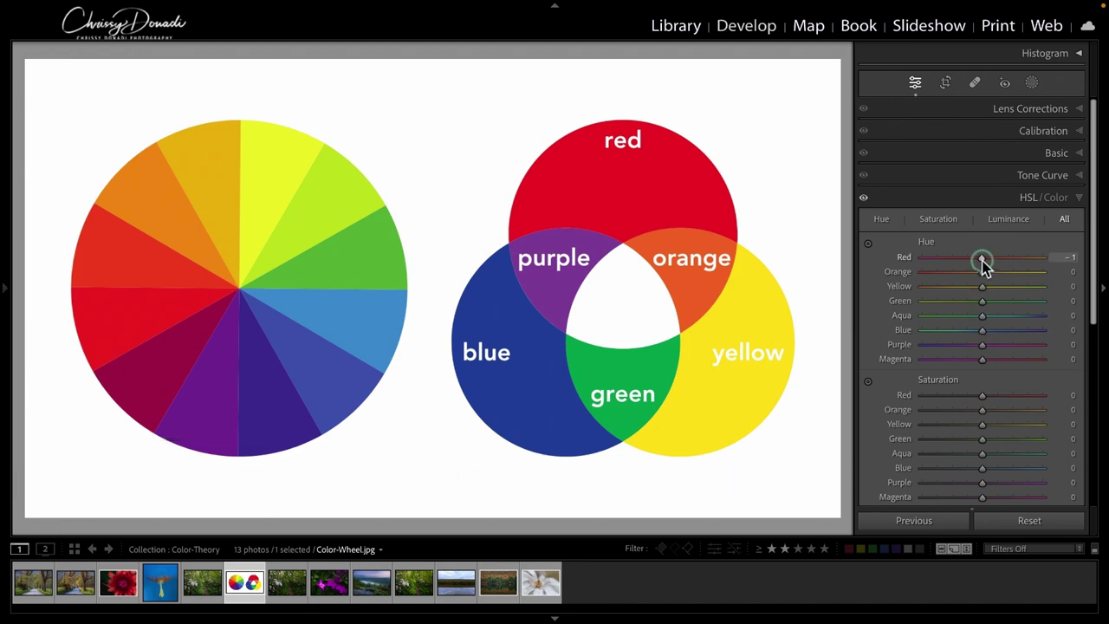
mouse_move(984, 262)
left_mouse_down()
mouse_move(1040, 264)
mouse_move(928, 279)
mouse_move(984, 277)
left_mouse_up()
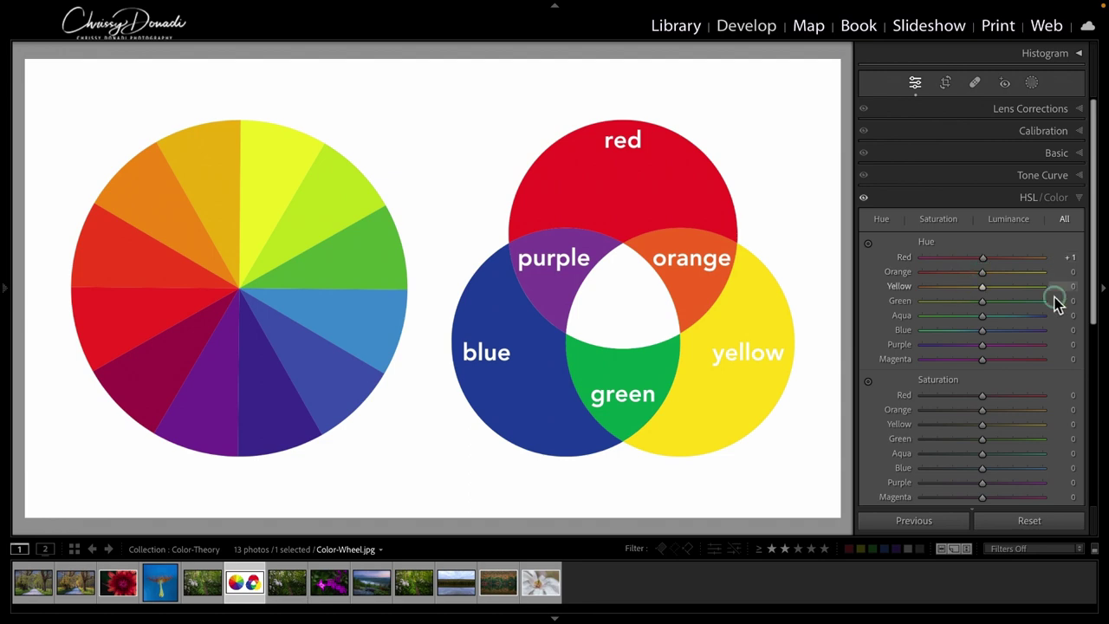
In Calibration, compare primary hue shifts, leaving Red Primary at -1 and Blue Primary at +1
left_click(1081, 132)
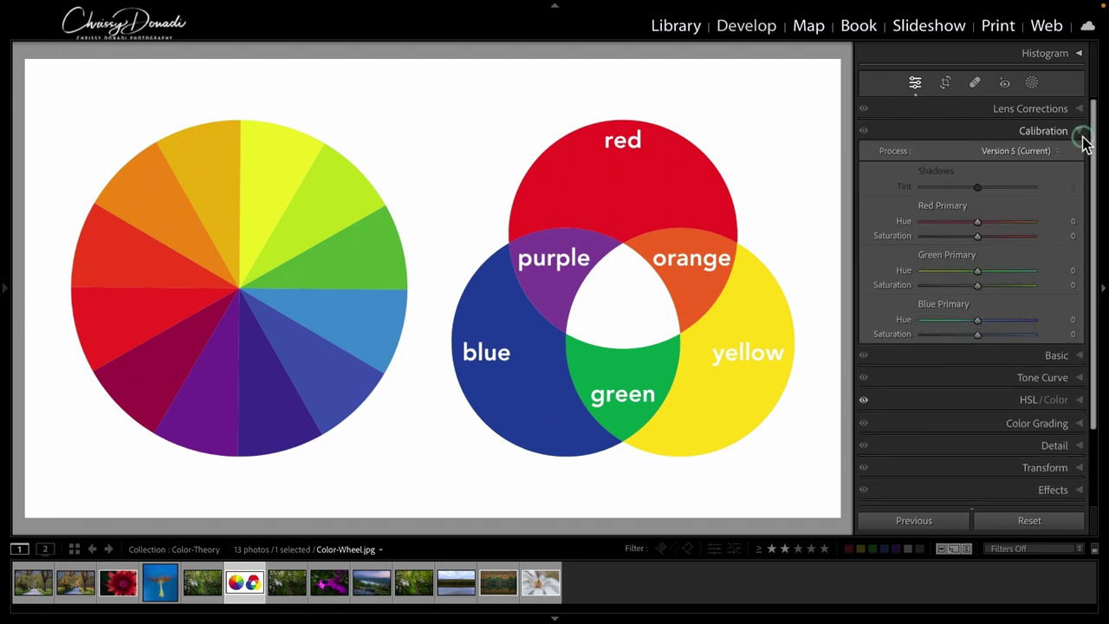
left_click_drag(1092, 148, 1091, 163)
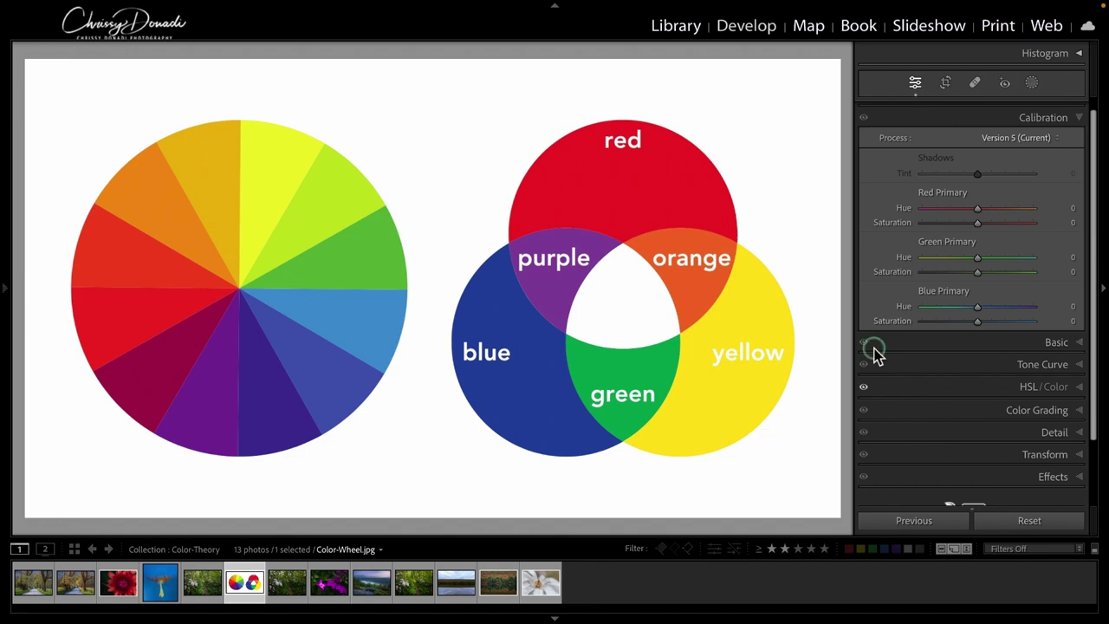
mouse_move(980, 217)
left_mouse_down()
mouse_move(1046, 220)
mouse_move(920, 215)
mouse_move(980, 212)
left_mouse_up()
mouse_move(977, 308)
left_mouse_down()
mouse_move(1040, 309)
mouse_move(916, 309)
mouse_move(978, 309)
left_mouse_up()
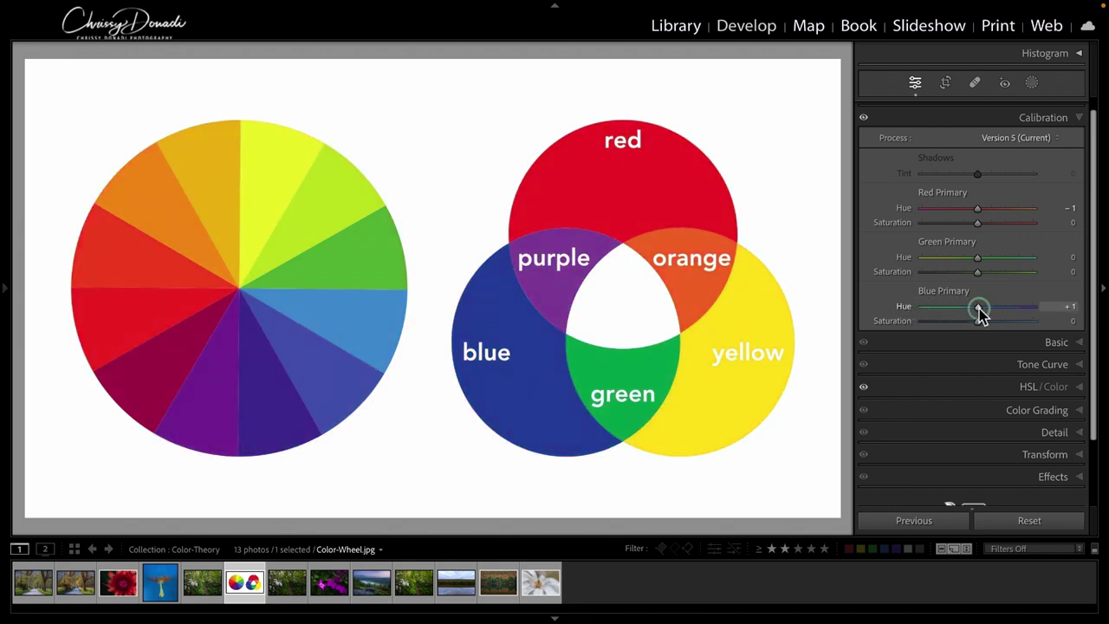
left_click(1081, 390)
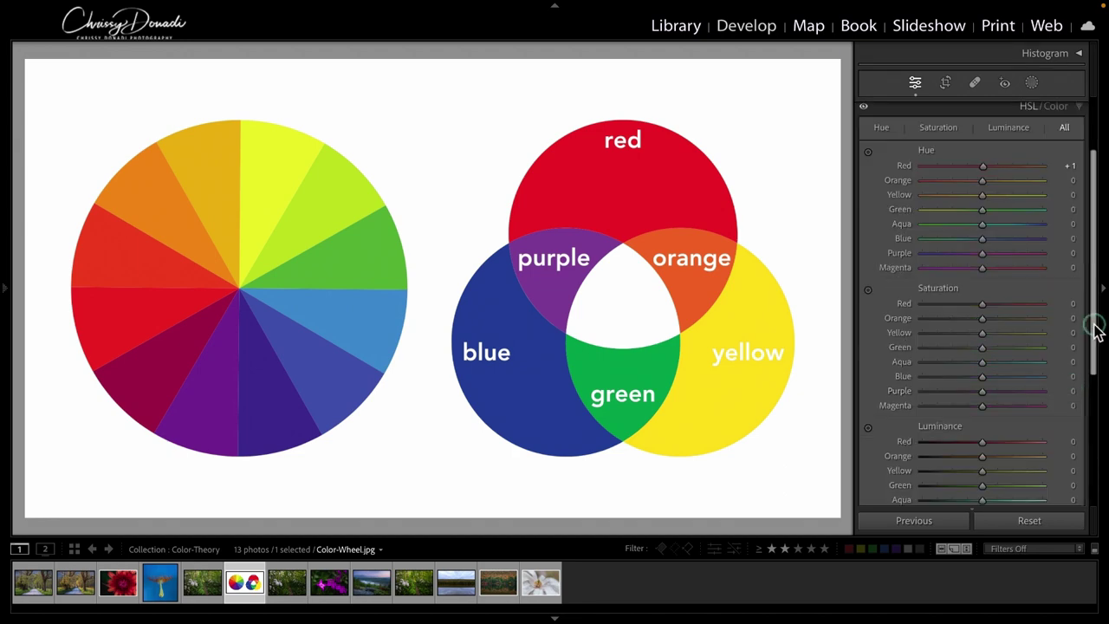
Set HSL Blue hue to +2 to turn the wheel's blues purple, then reopen Calibration
left_click(983, 243)
mouse_move(984, 245)
left_mouse_down()
mouse_move(1044, 249)
mouse_move(928, 243)
mouse_move(986, 247)
left_mouse_up()
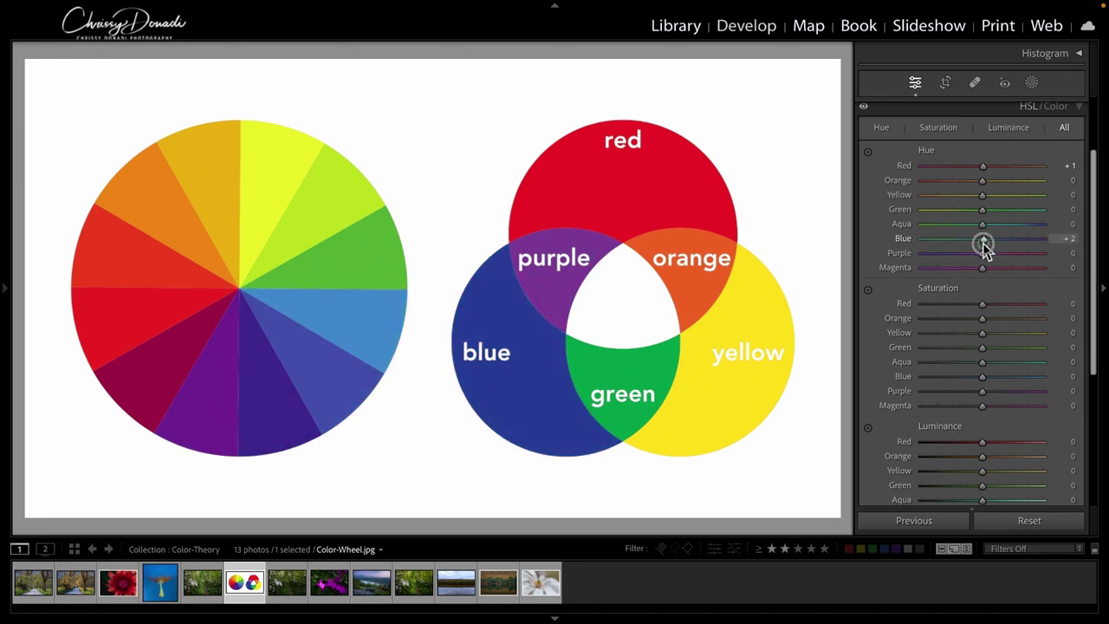
left_click_drag(1097, 252, 1097, 184)
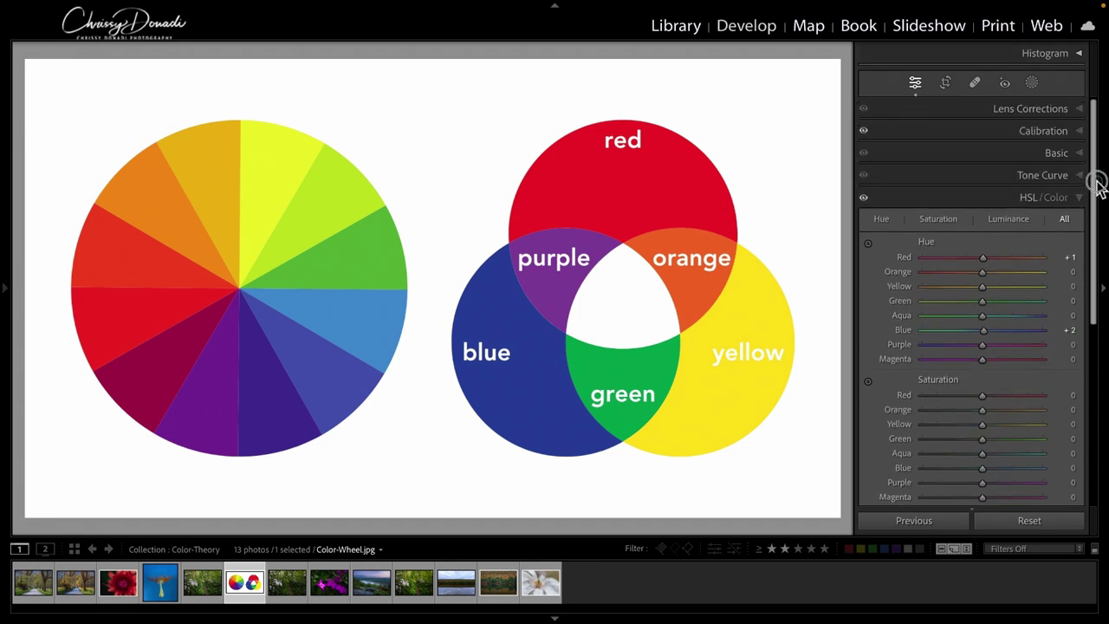
left_click(1075, 132)
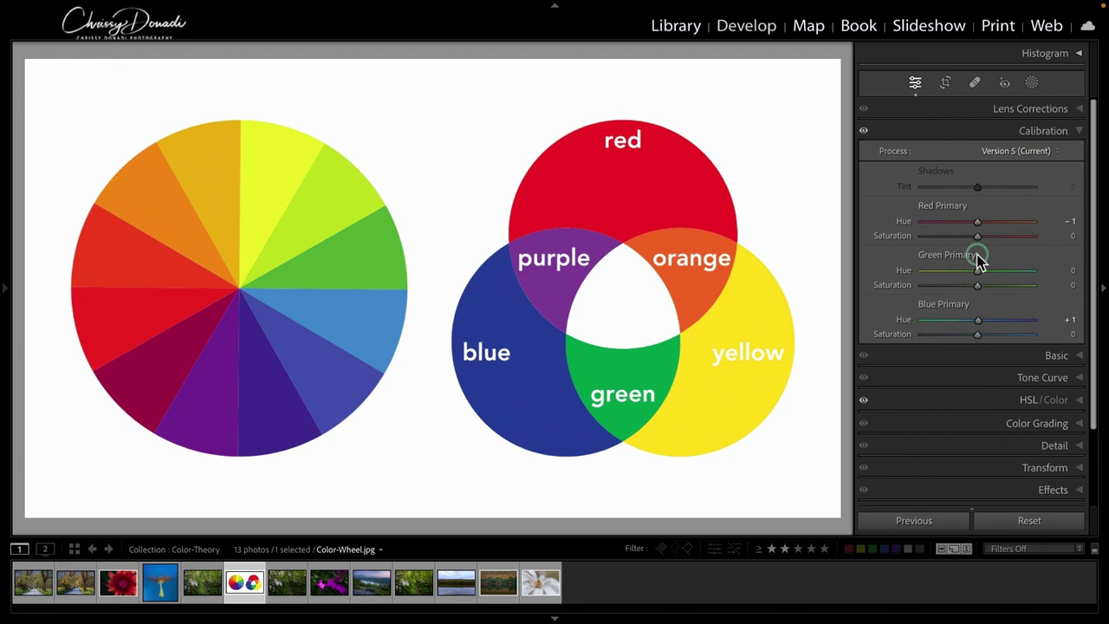
Collapse Calibration and expand HSL/Color for the pastel desert photo, all HSL values at 0
left_click(1080, 134)
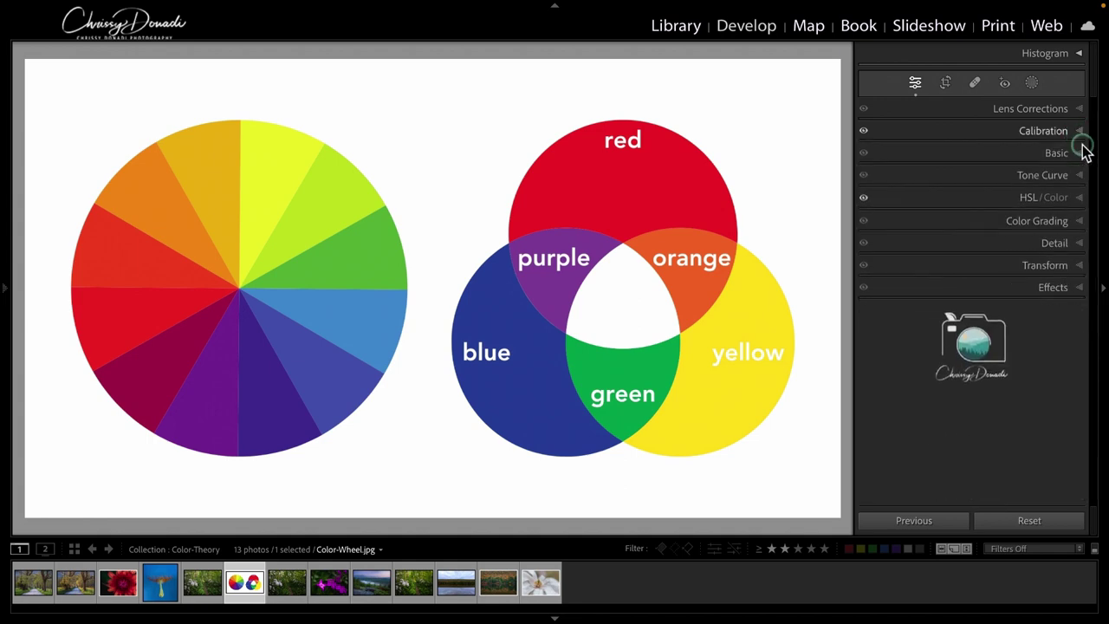
left_click(1074, 197)
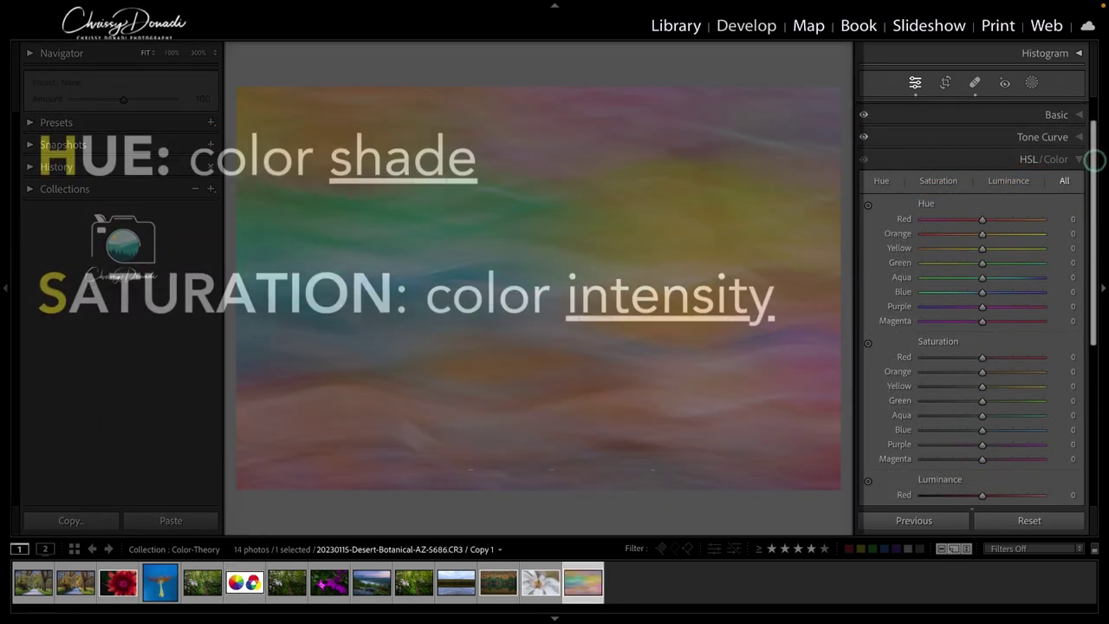
mouse_move(1094, 161)
left_mouse_down()
mouse_move(1086, 264)
mouse_move(1096, 142)
left_mouse_up()
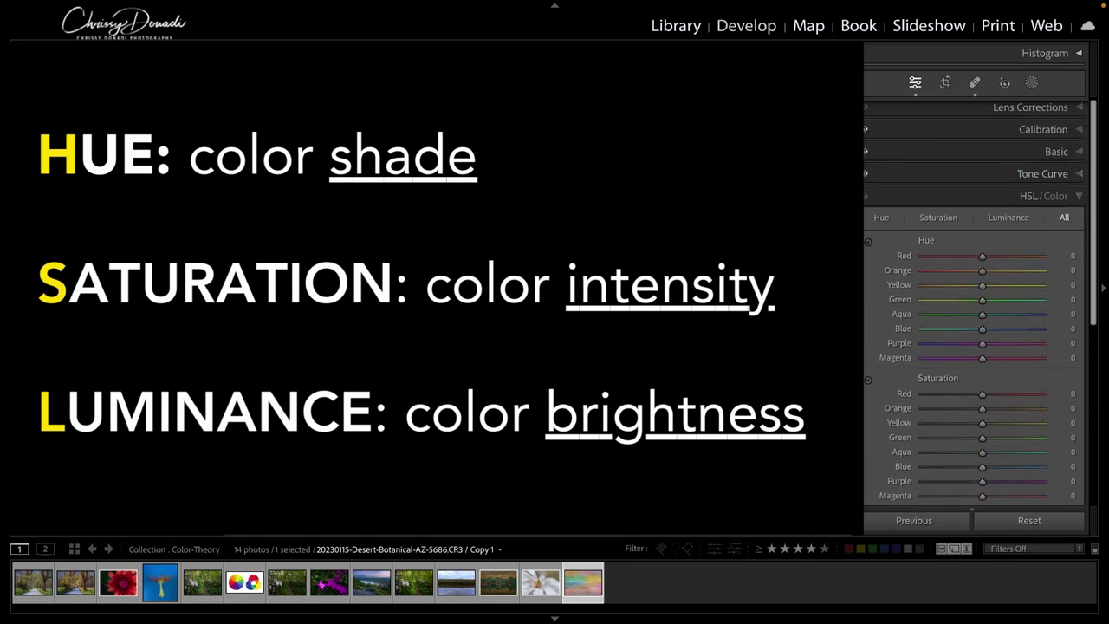